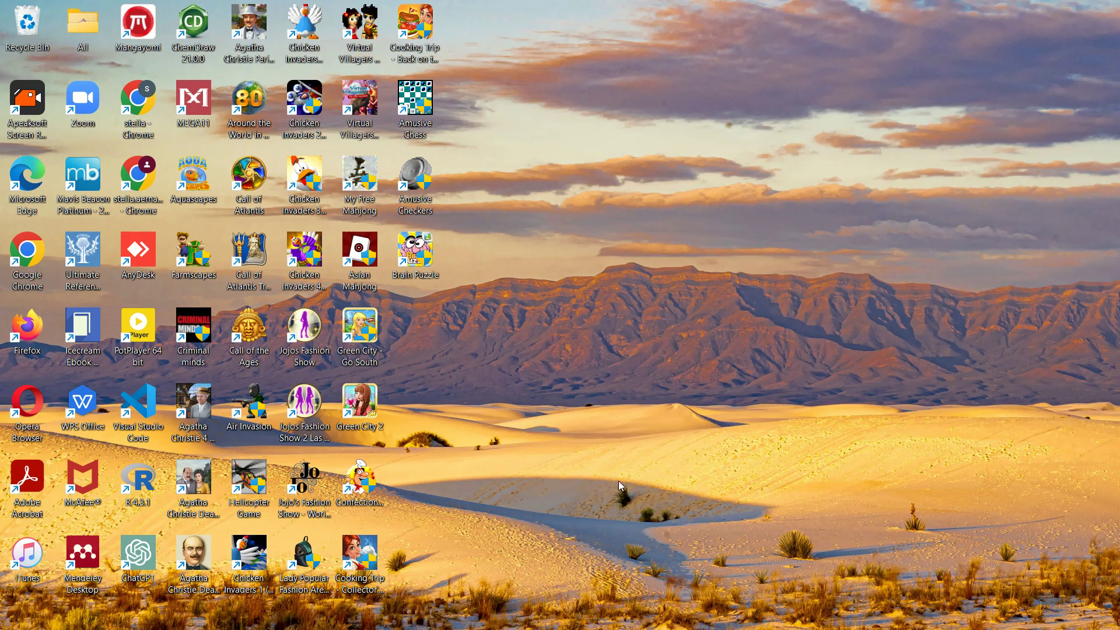
- Extract the Workshop Softwares ZIP file in the Downloads folder to its default destination
{"action": "mouse_move", "coordinate": [460, 627]}
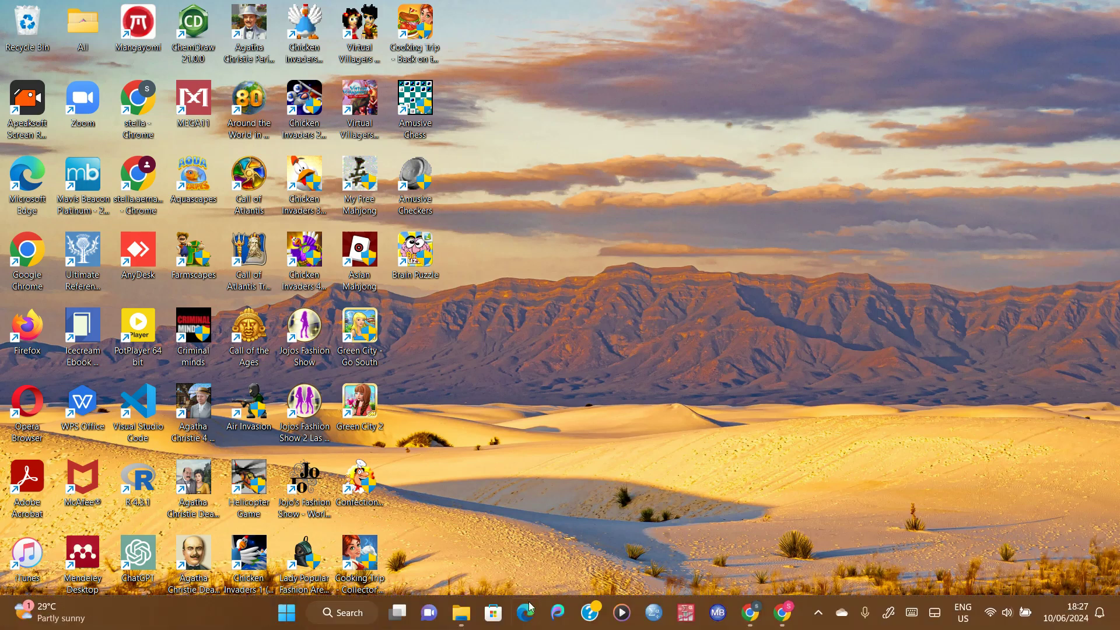
{"action": "left_click", "coordinate": [460, 618]}
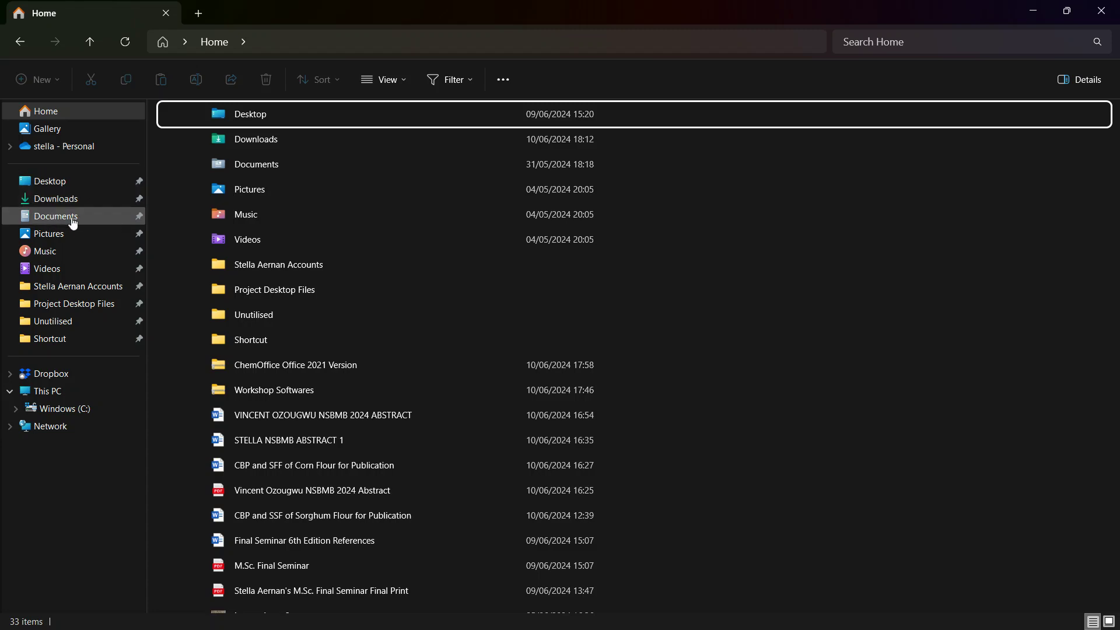
{"action": "left_click", "coordinate": [71, 201]}
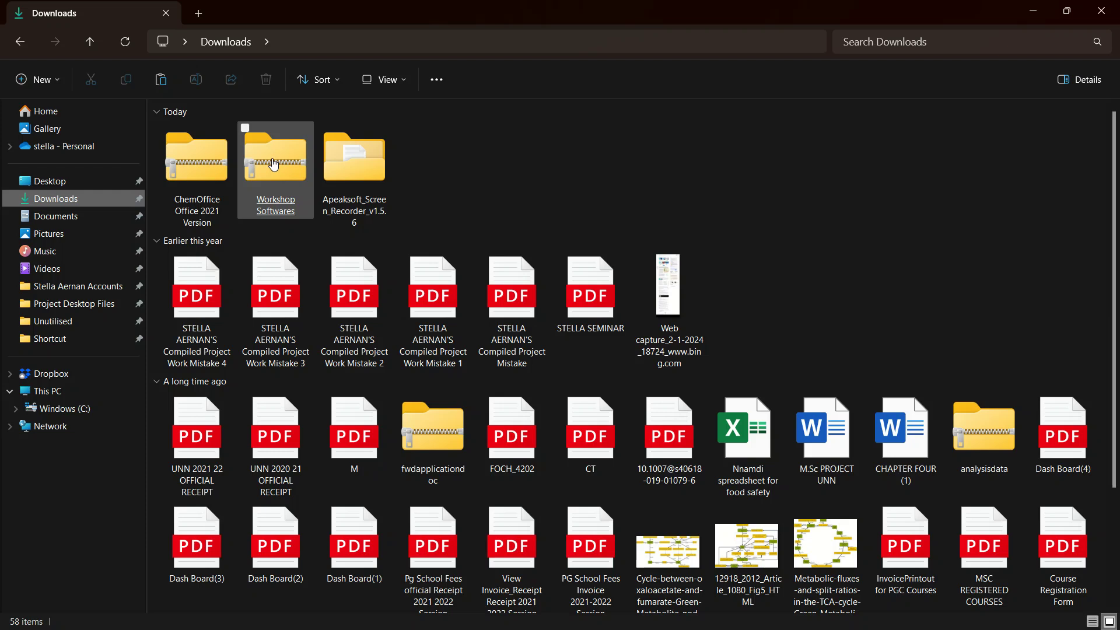
{"action": "mouse_move", "coordinate": [274, 164]}
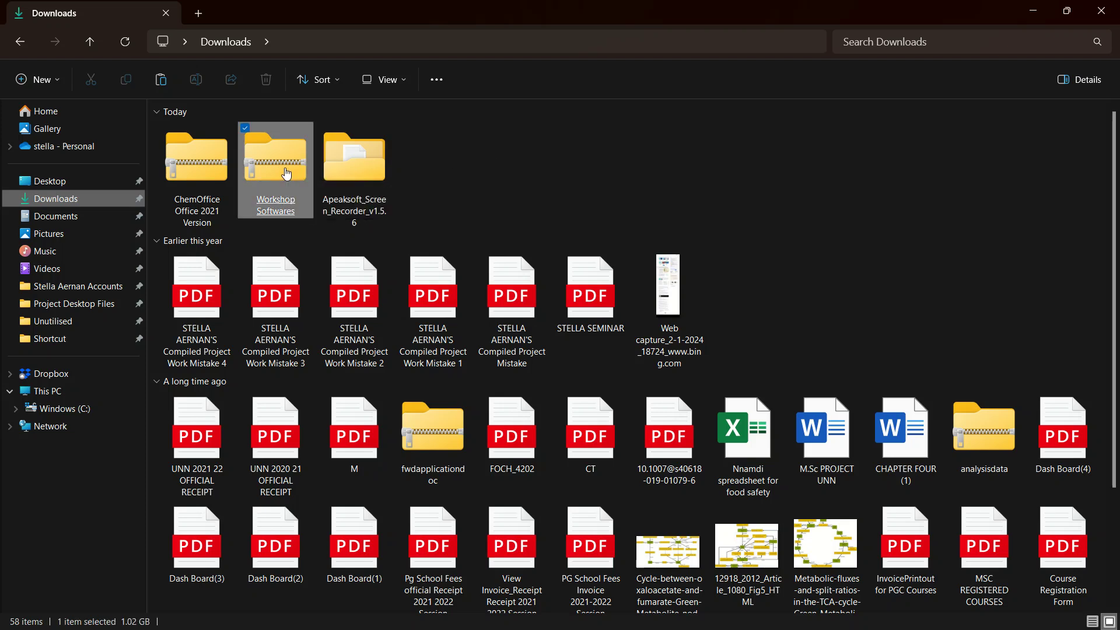
{"action": "right_click", "coordinate": [287, 173]}
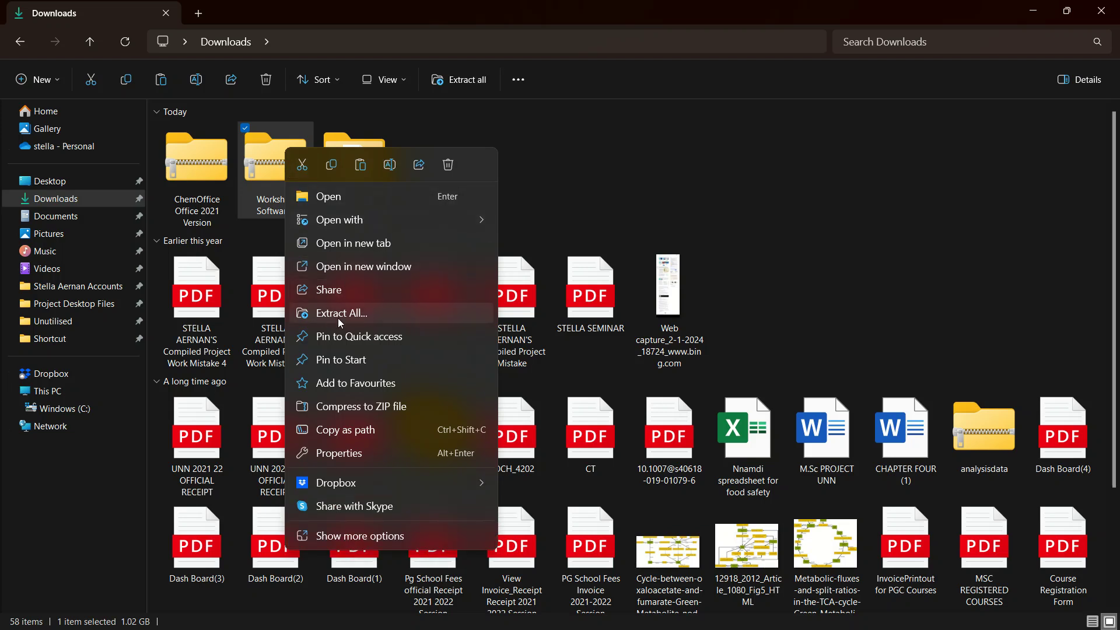
{"action": "left_click", "coordinate": [357, 315]}
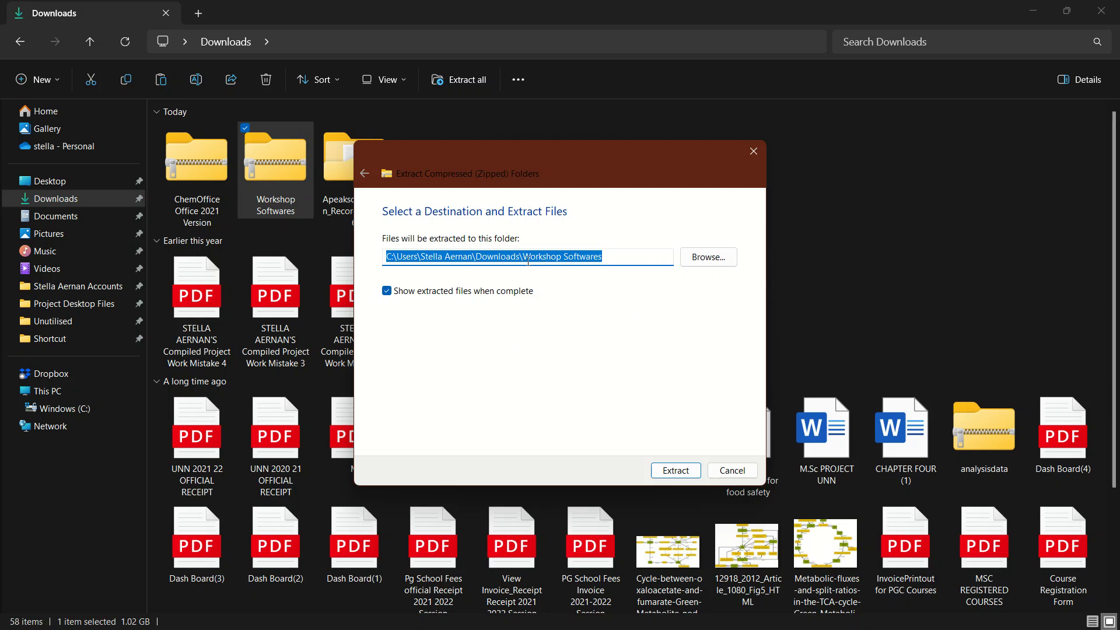
{"action": "left_click", "coordinate": [672, 471]}
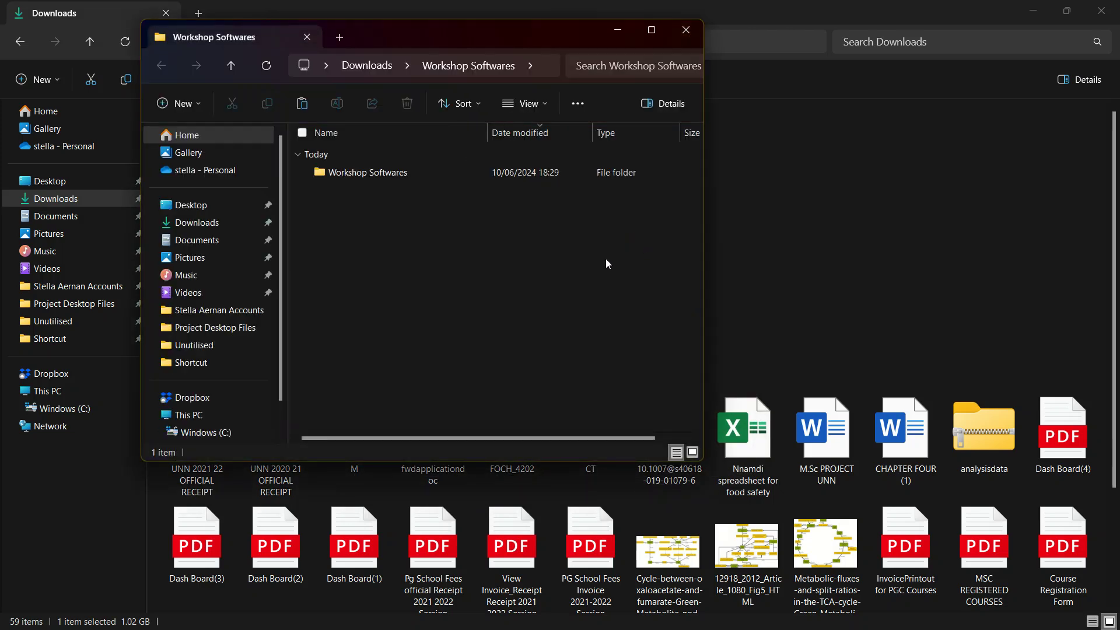
- Open the inner Workshop Softwares folder in the extracted files and launch the mgltools_win32_1.5.7_Setup installer
{"action": "left_click", "coordinate": [645, 33]}
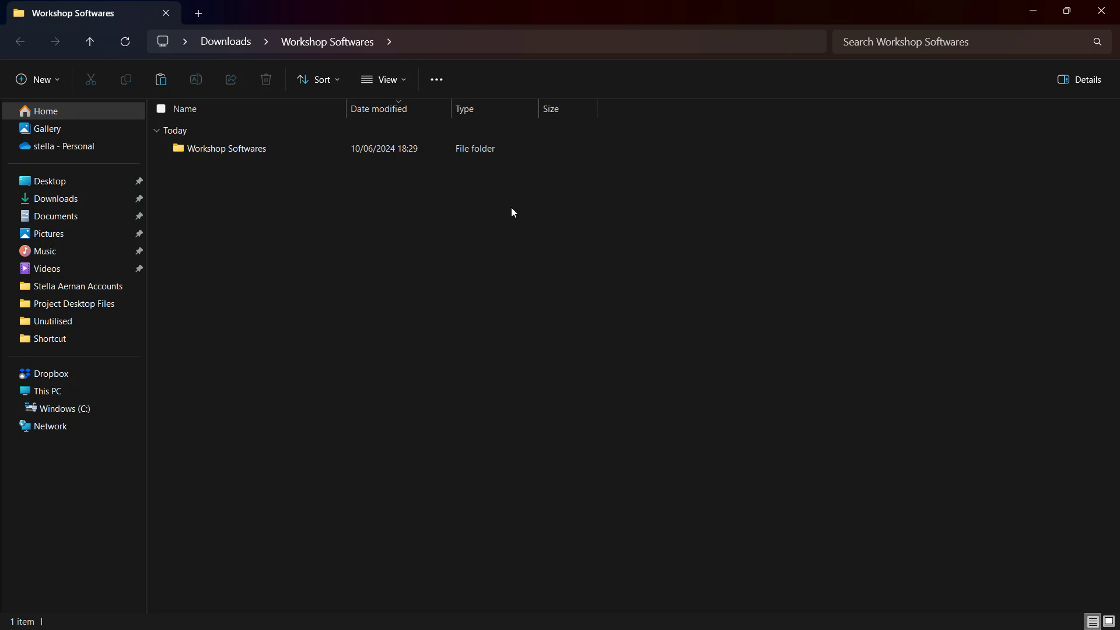
{"action": "double_click", "coordinate": [269, 152]}
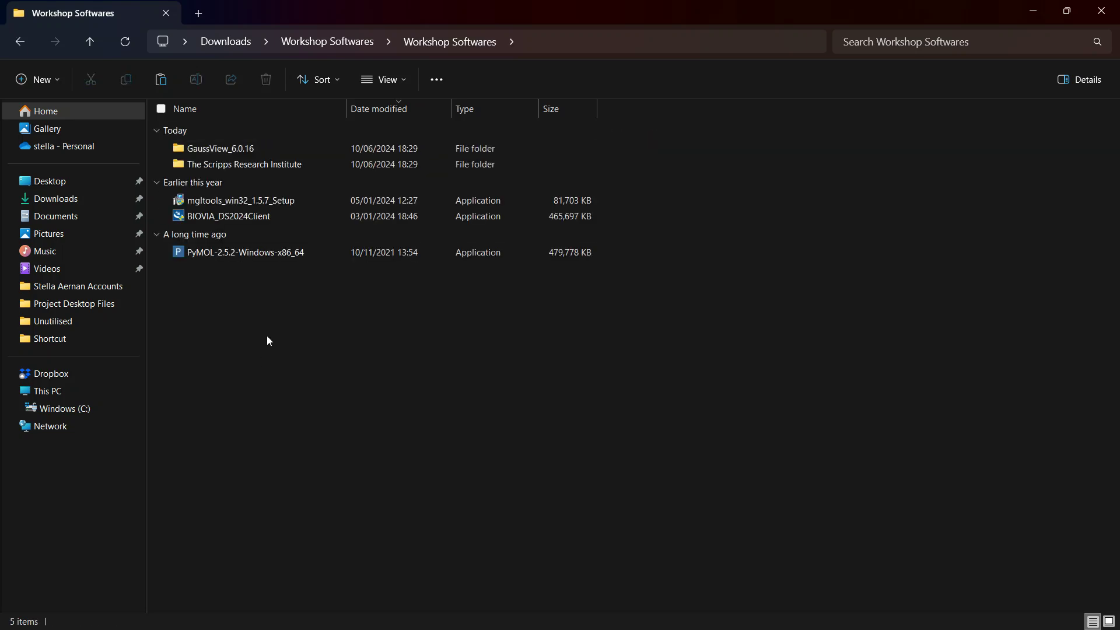
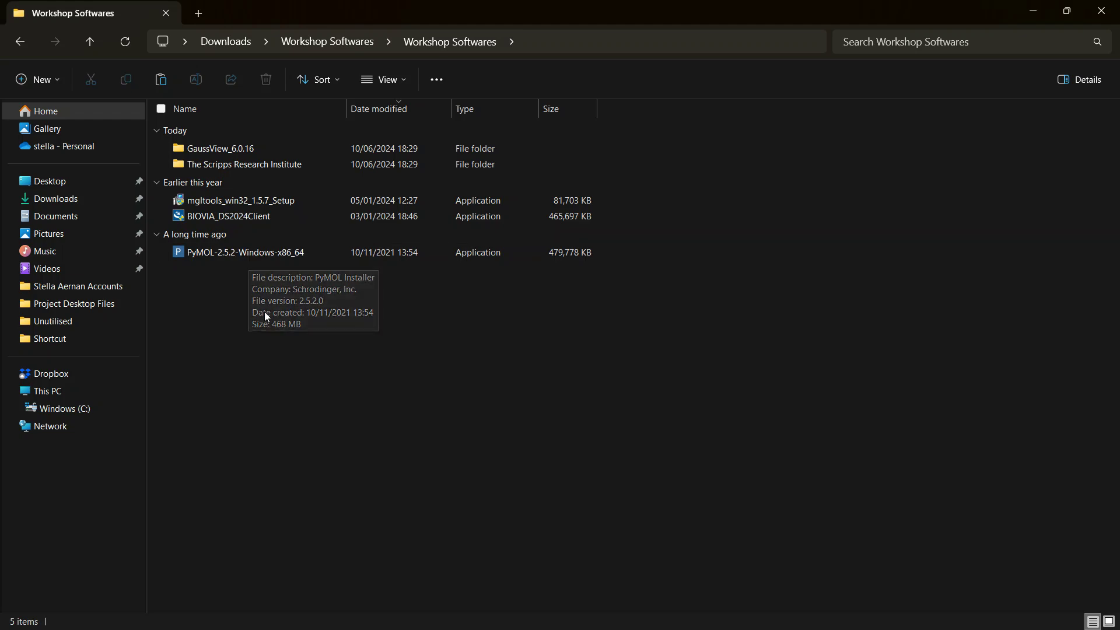
{"action": "double_click", "coordinate": [283, 201]}
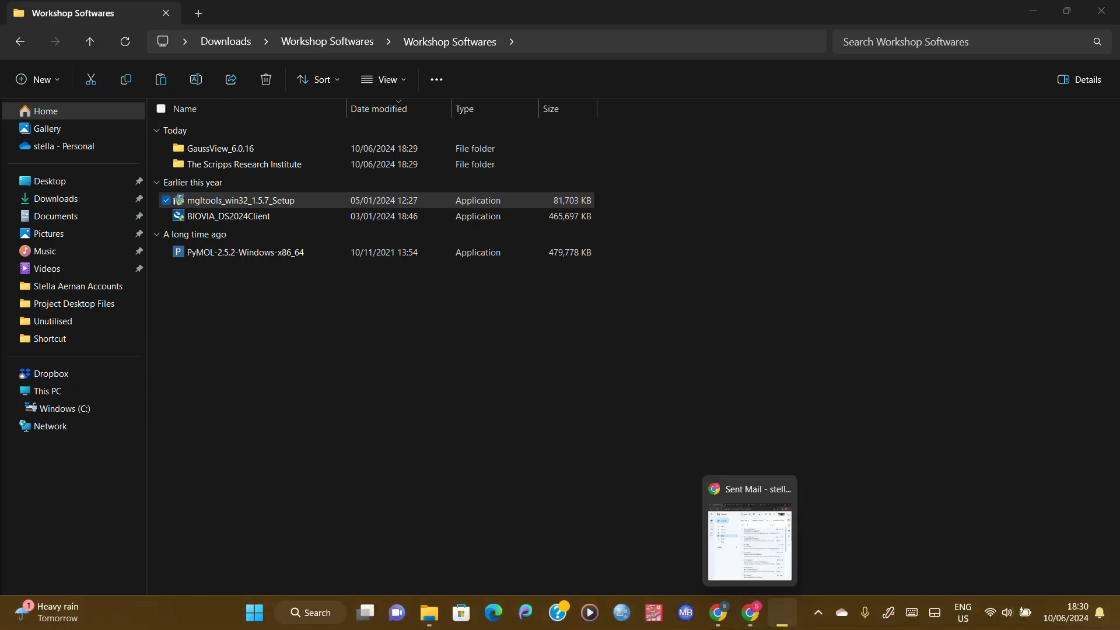
{"action": "mouse_move", "coordinate": [782, 612]}
{"action": "mouse_move", "coordinate": [772, 565]}
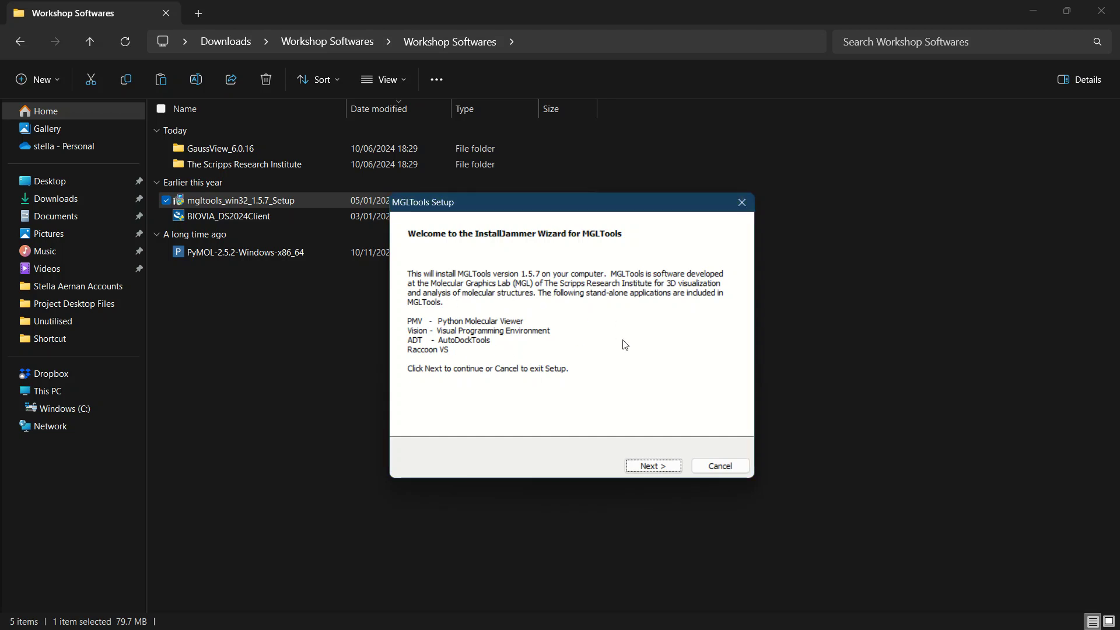
- Accept the MGLTools license agreement and install it to the default folder C:\Program Files (x86)\MGLTools-1.5.7
{"action": "left_click", "coordinate": [653, 466]}
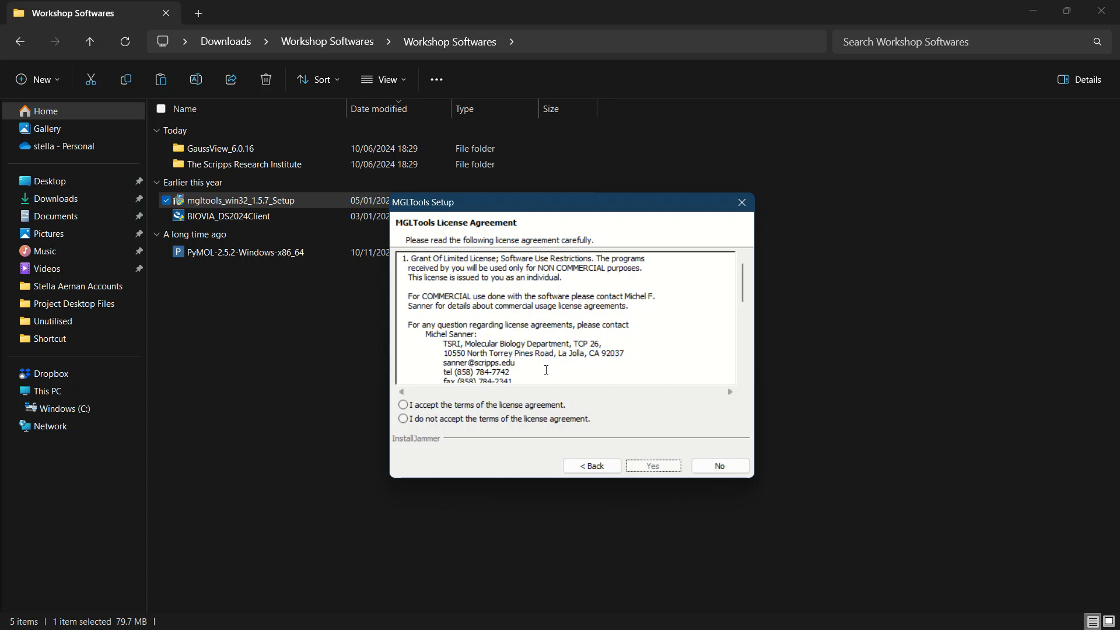
{"action": "left_click", "coordinate": [406, 406]}
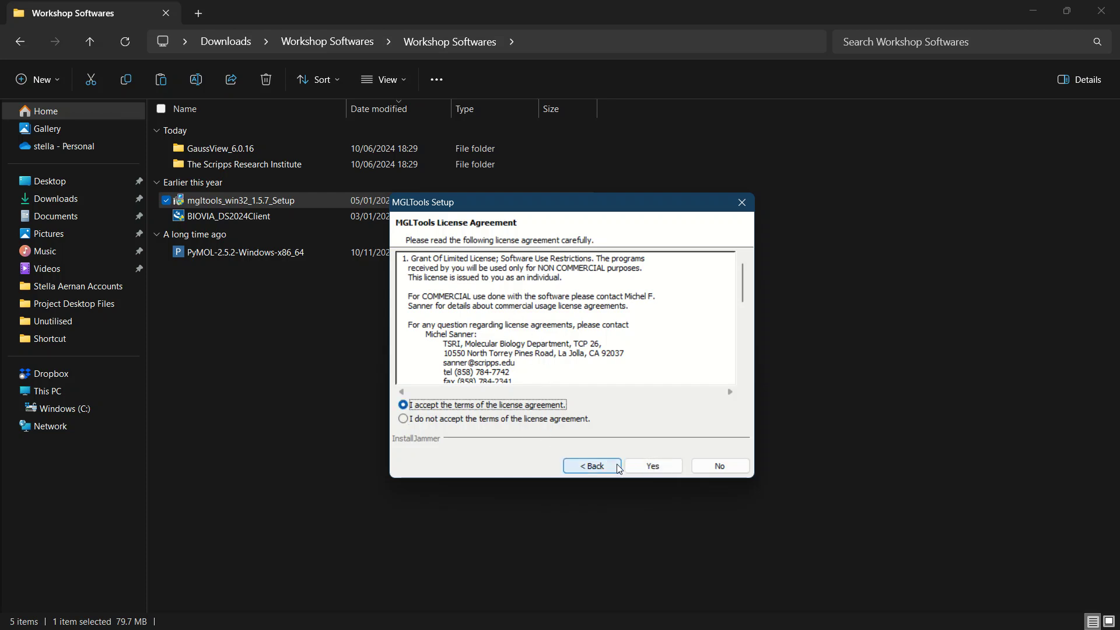
{"action": "left_click", "coordinate": [647, 466]}
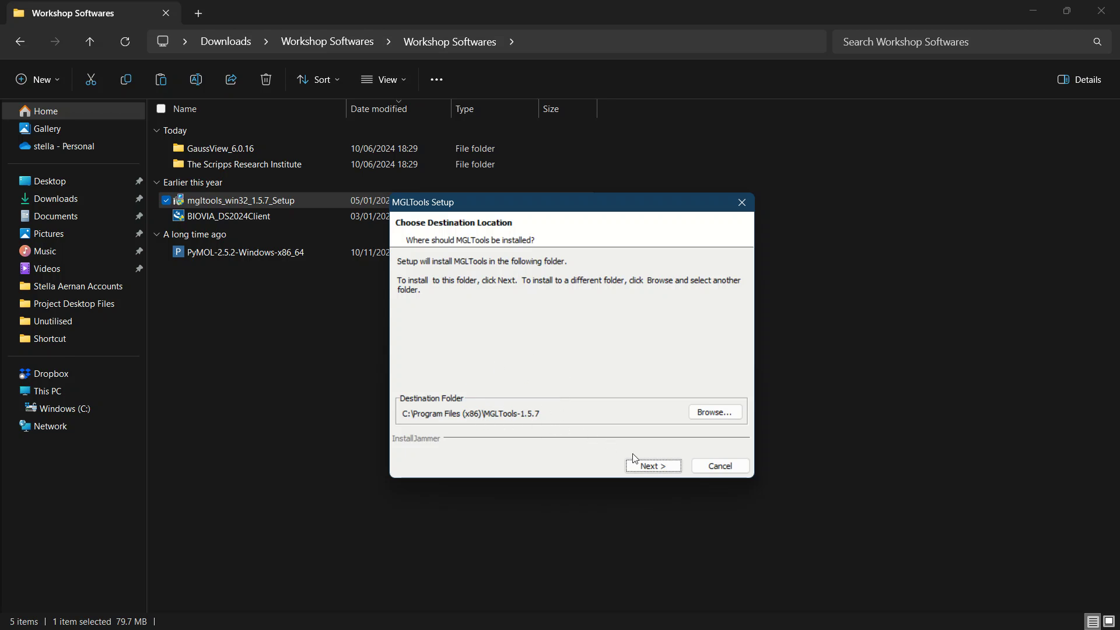
{"action": "left_click", "coordinate": [652, 467]}
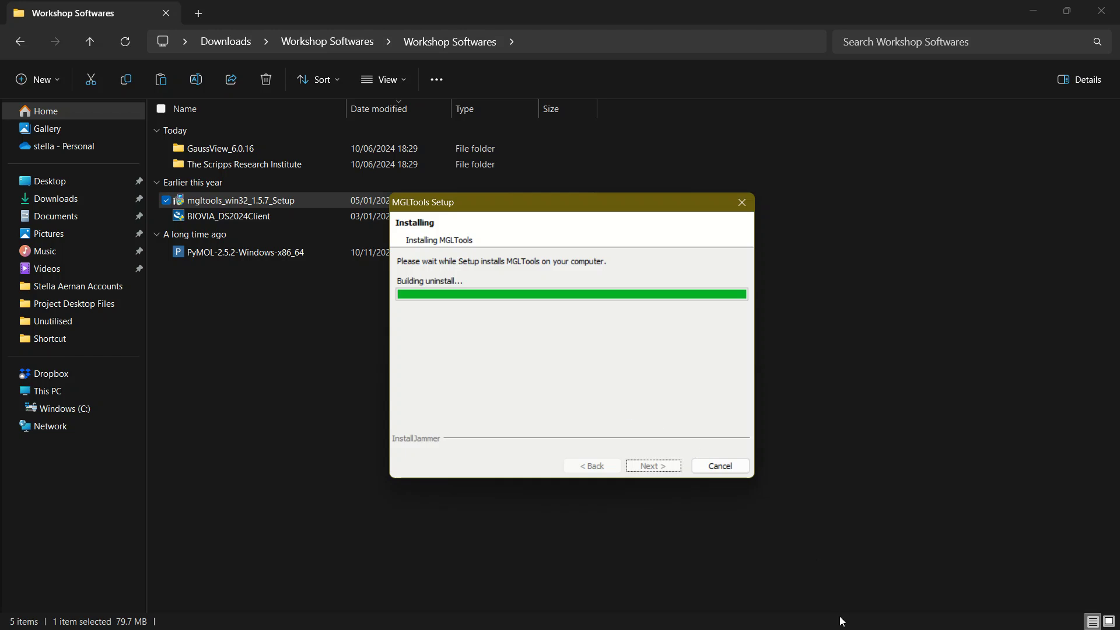
- Acknowledge the commercial usage notice and finish the MGLTools setup with Launch PMV turned off
{"action": "mouse_move", "coordinate": [840, 614]}
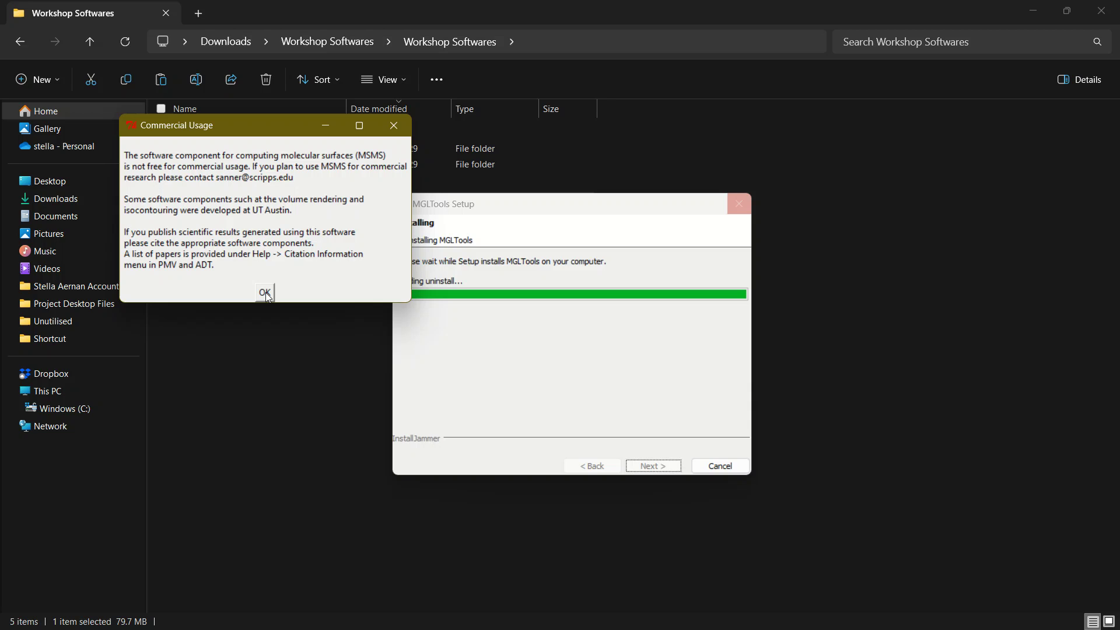
{"action": "left_click", "coordinate": [266, 292]}
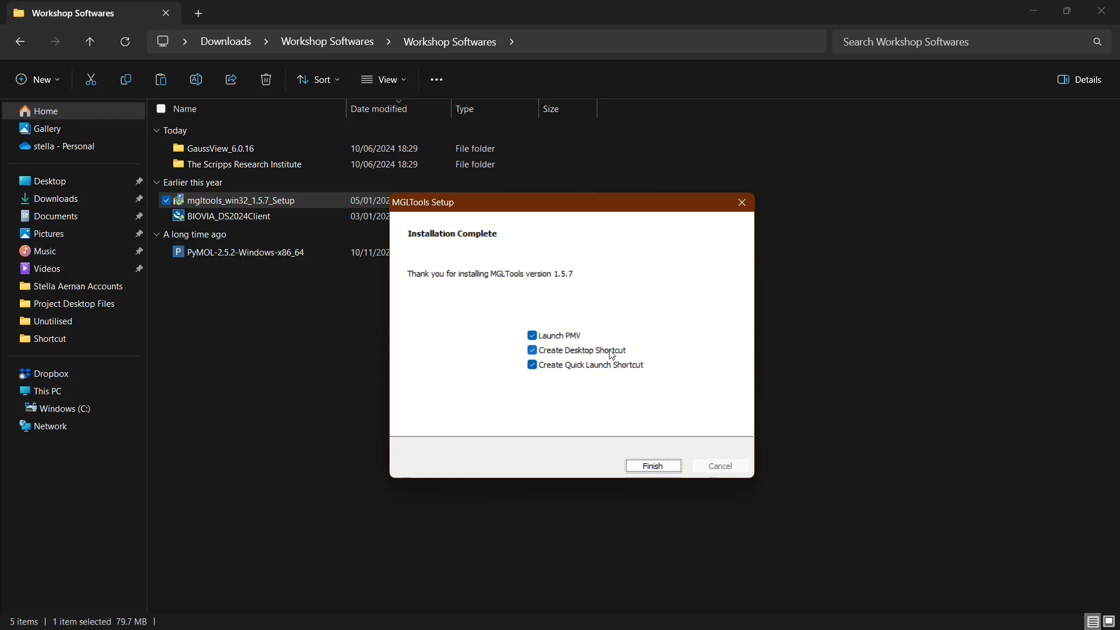
{"action": "left_click", "coordinate": [533, 337]}
{"action": "left_click", "coordinate": [662, 467]}
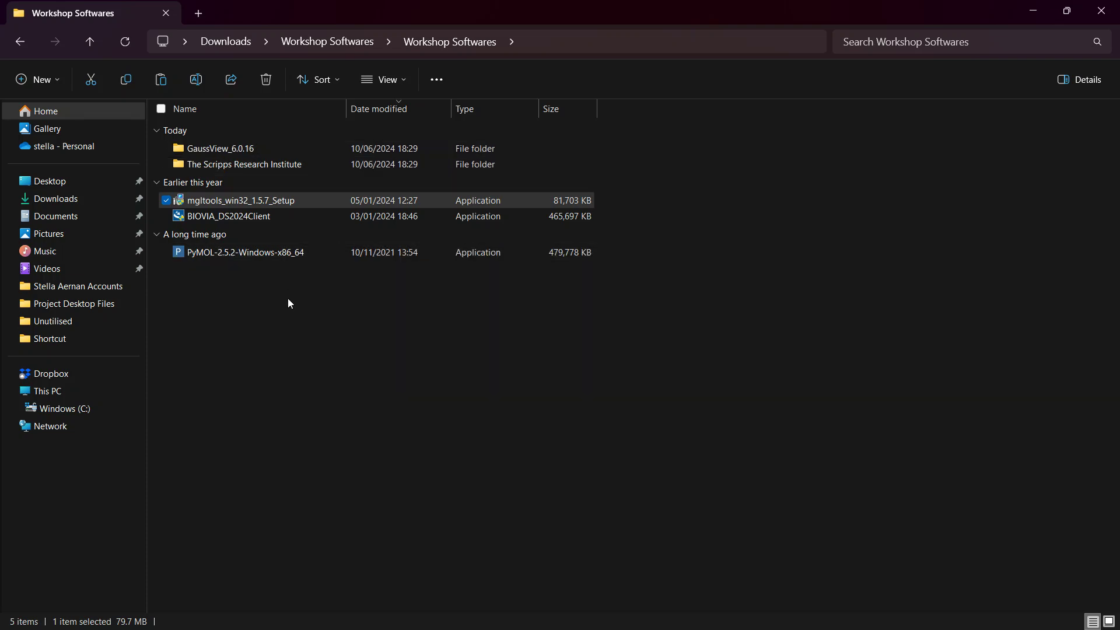
- Check the contents of The Scripps Research Institute folder and copy the folder from Workshop Softwares
{"action": "mouse_move", "coordinate": [258, 170]}
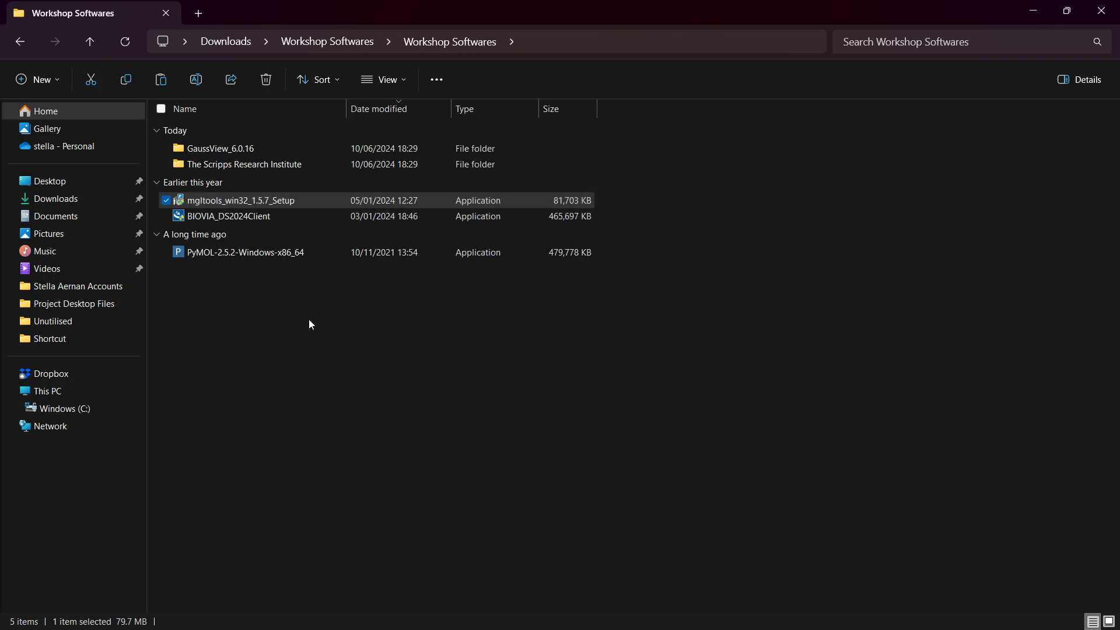
{"action": "double_click", "coordinate": [270, 169]}
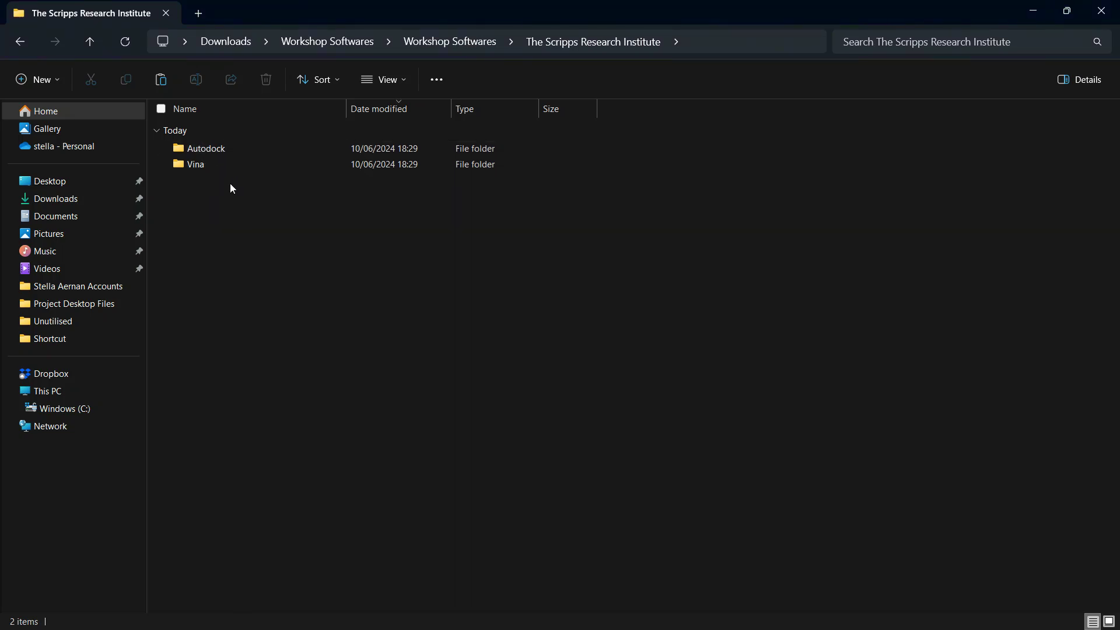
{"action": "left_click", "coordinate": [446, 42]}
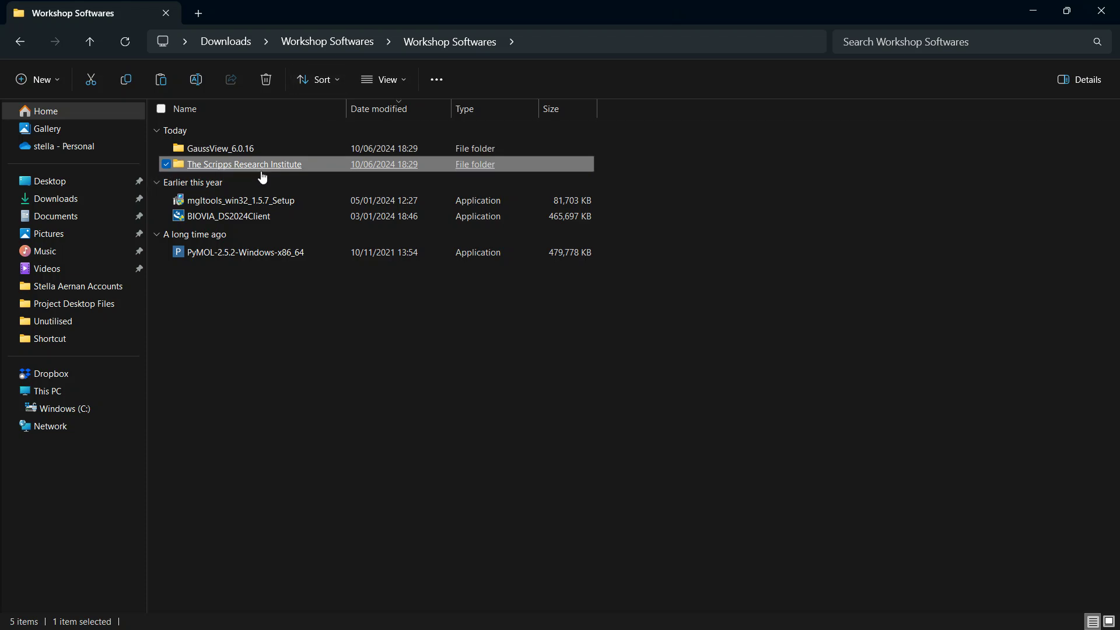
{"action": "mouse_move", "coordinate": [263, 168]}
{"action": "right_click", "coordinate": [263, 167]}
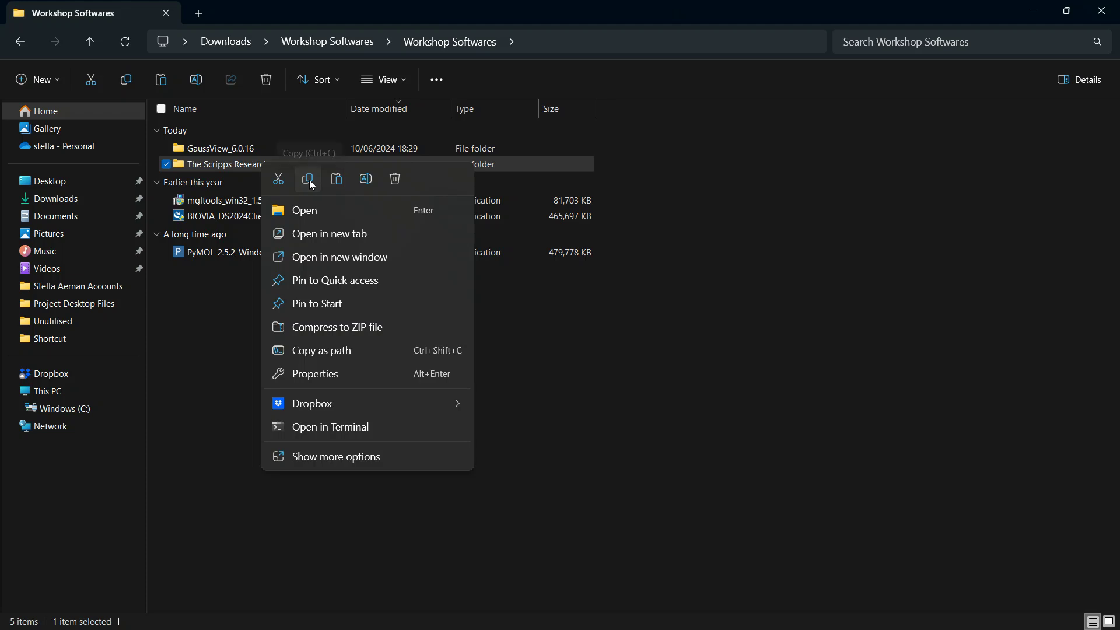
{"action": "left_click", "coordinate": [308, 180]}
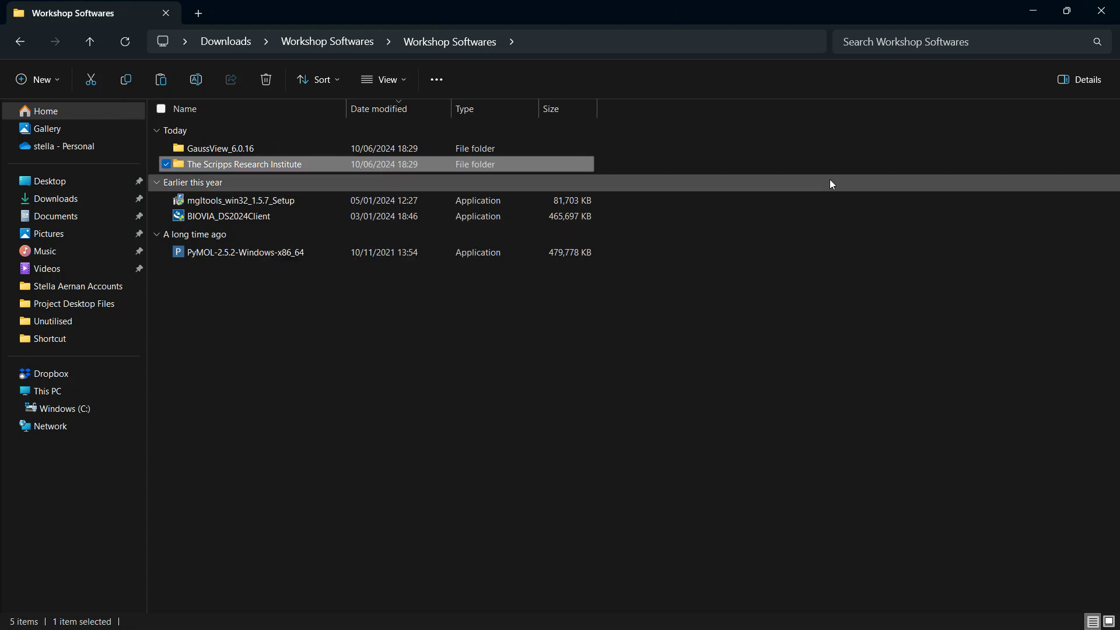
- Open the file location of the AutoDockTools desktop shortcut and go up to the Program Files (x86) folder
{"action": "left_click", "coordinate": [1035, 15]}
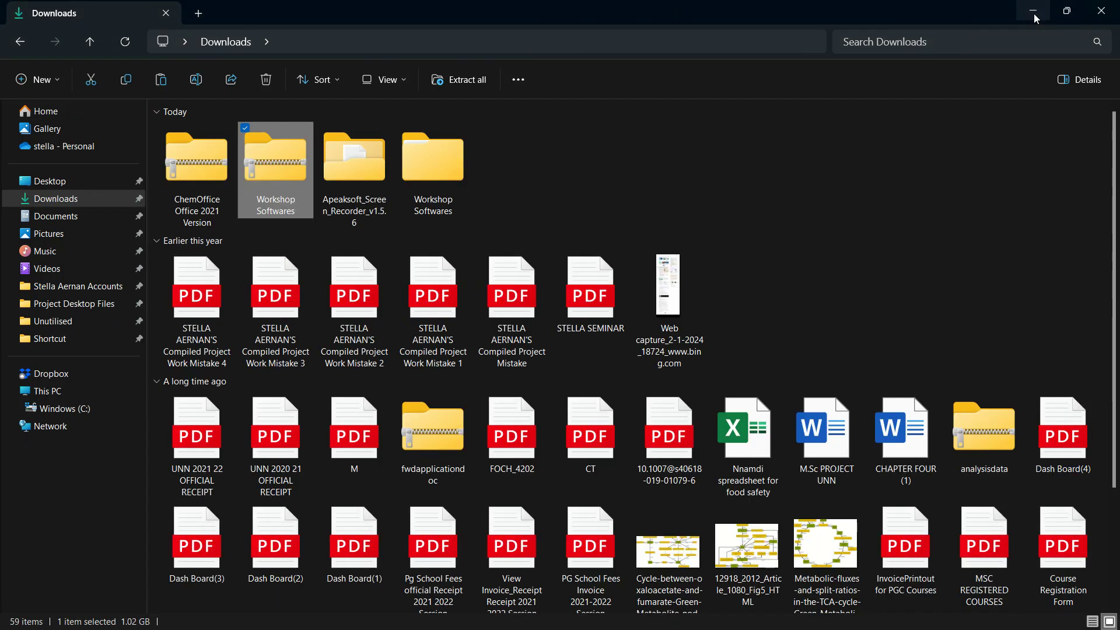
{"action": "left_click", "coordinate": [1033, 13]}
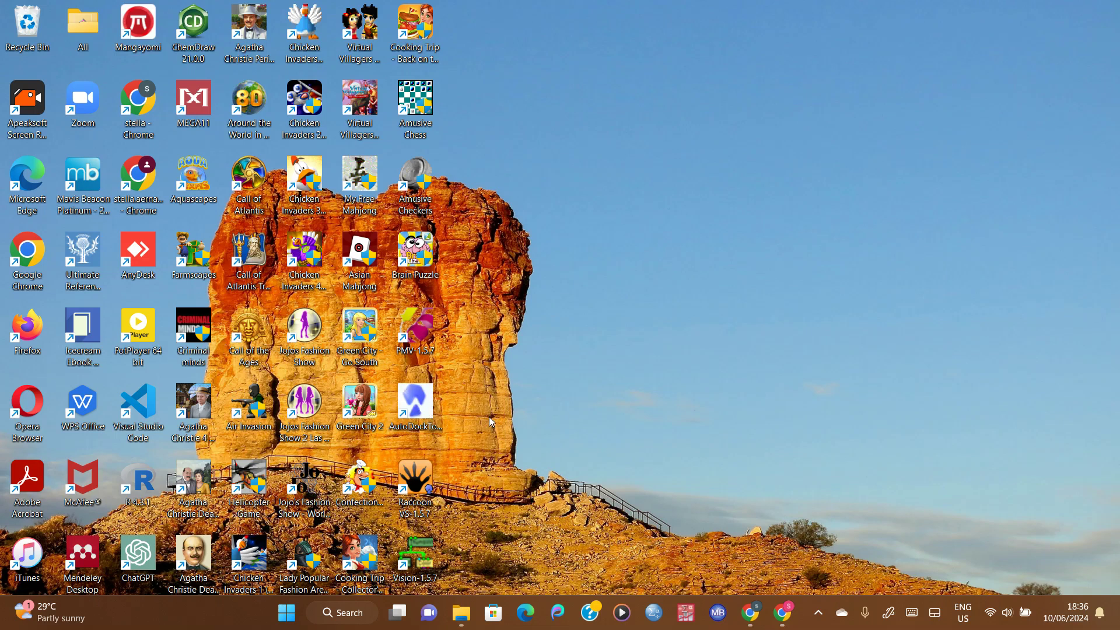
{"action": "right_click", "coordinate": [422, 403]}
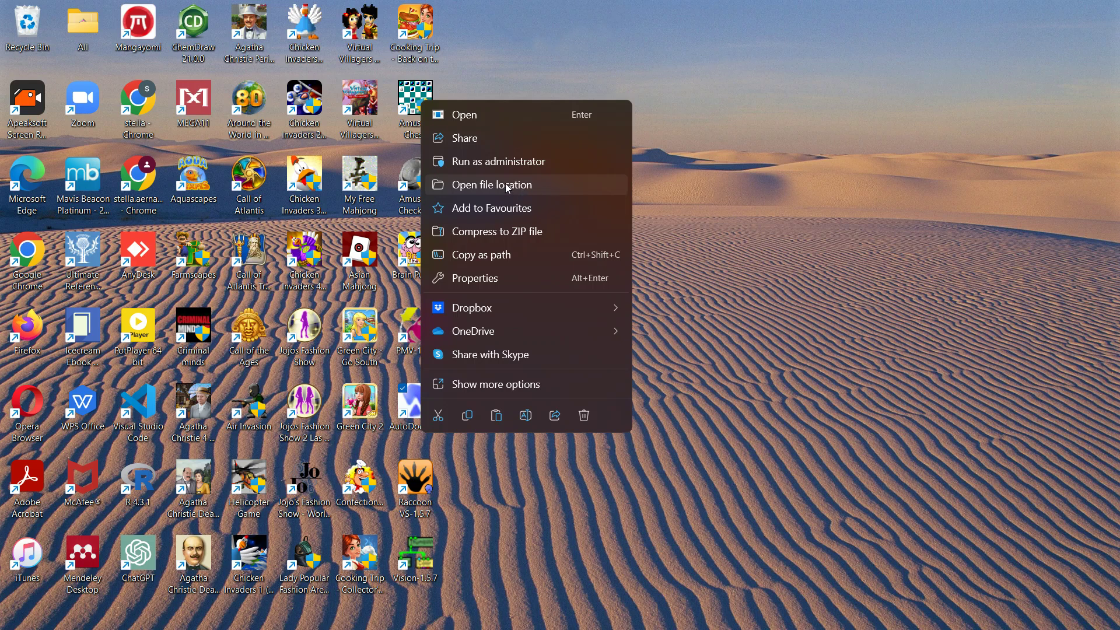
{"action": "left_click", "coordinate": [542, 185]}
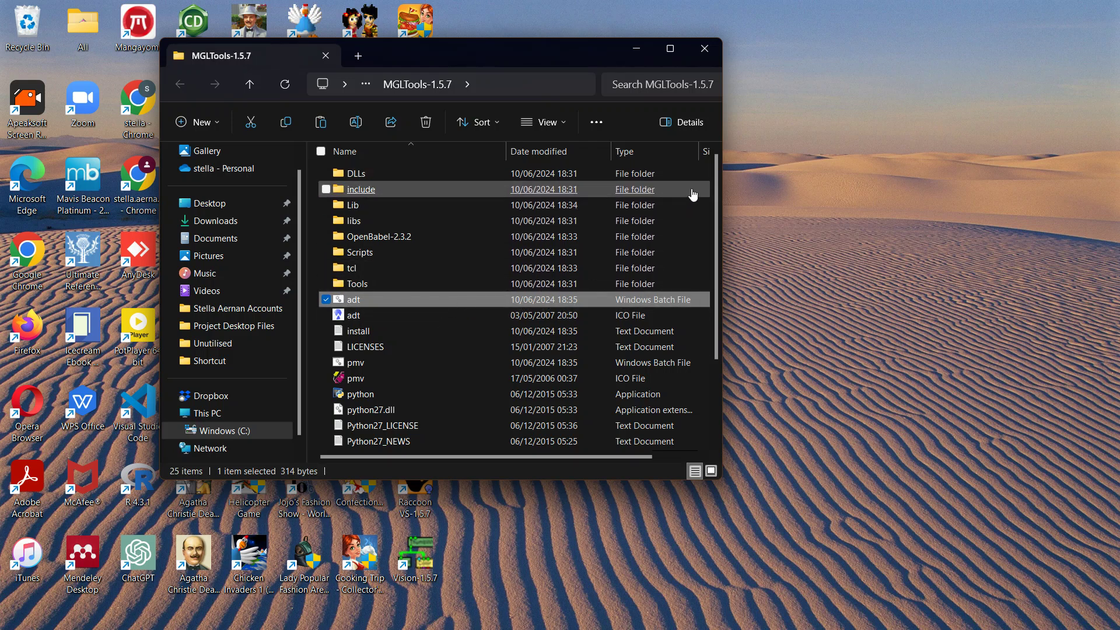
{"action": "left_click_drag", "start_coordinate": [717, 195], "coordinate": [720, 163]}
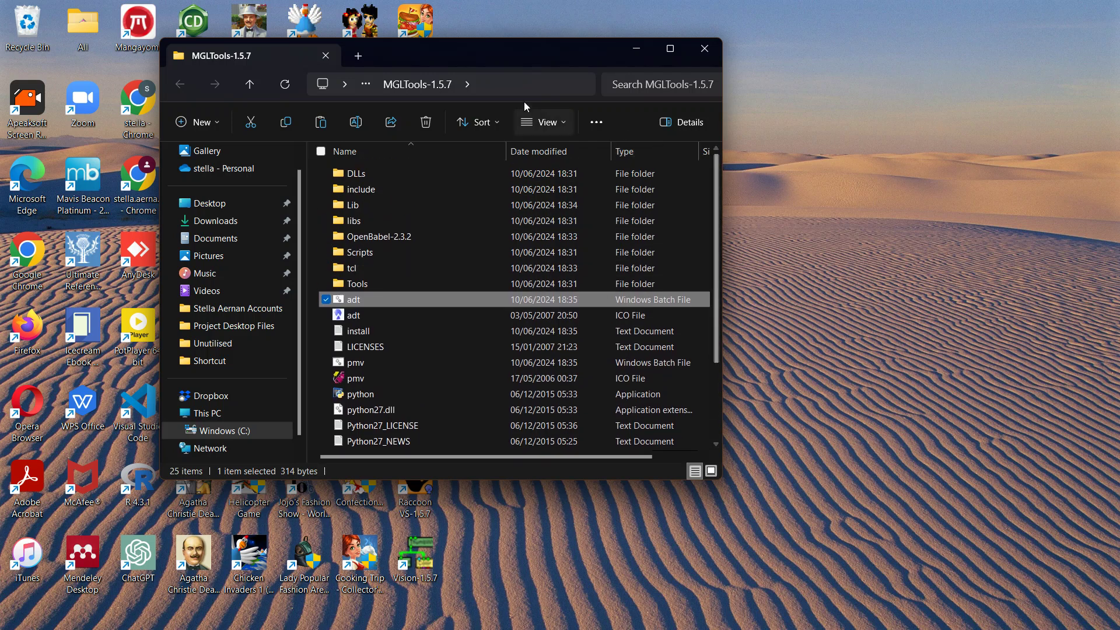
{"action": "left_click", "coordinate": [670, 48]}
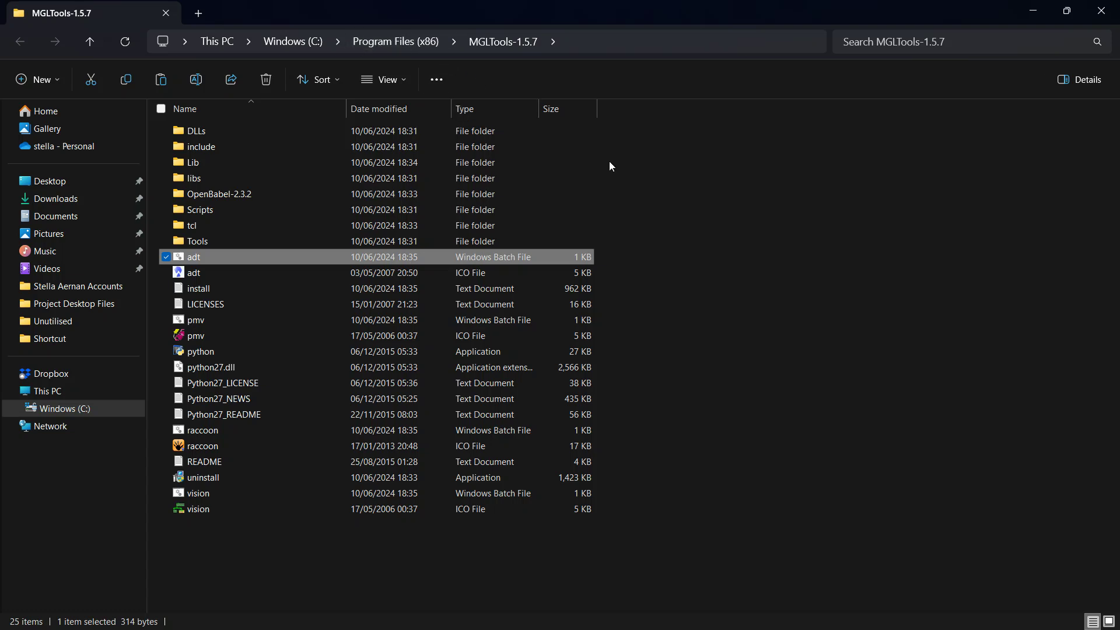
{"action": "left_click", "coordinate": [408, 40]}
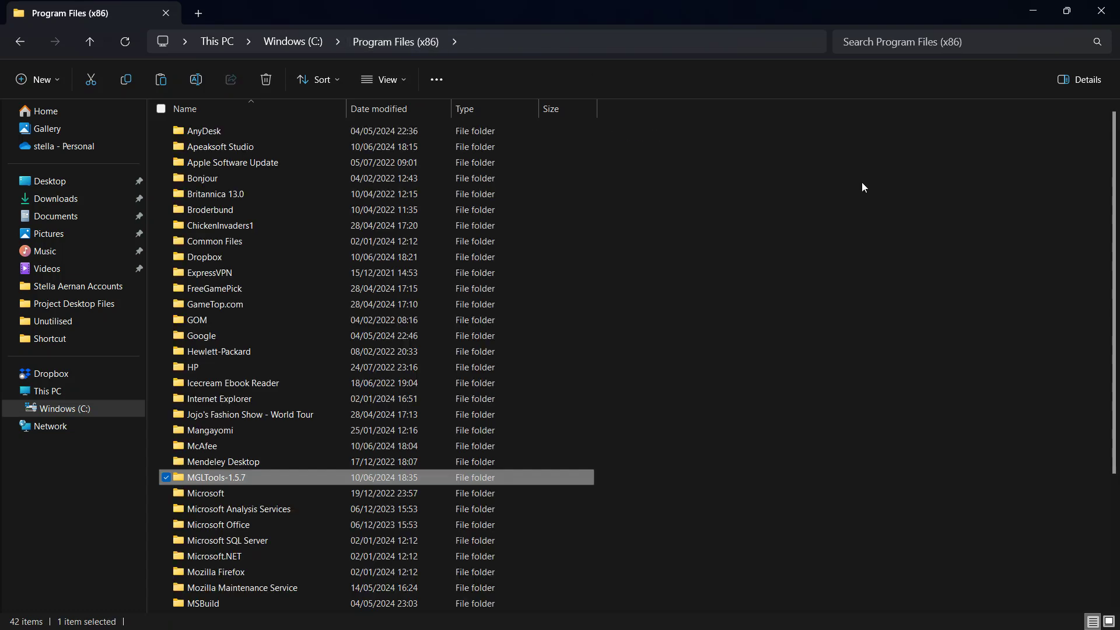
- Paste the copied The Scripps Research Institute folder into Program Files (x86), granting administrator permission for the copy
{"action": "left_click", "coordinate": [628, 457]}
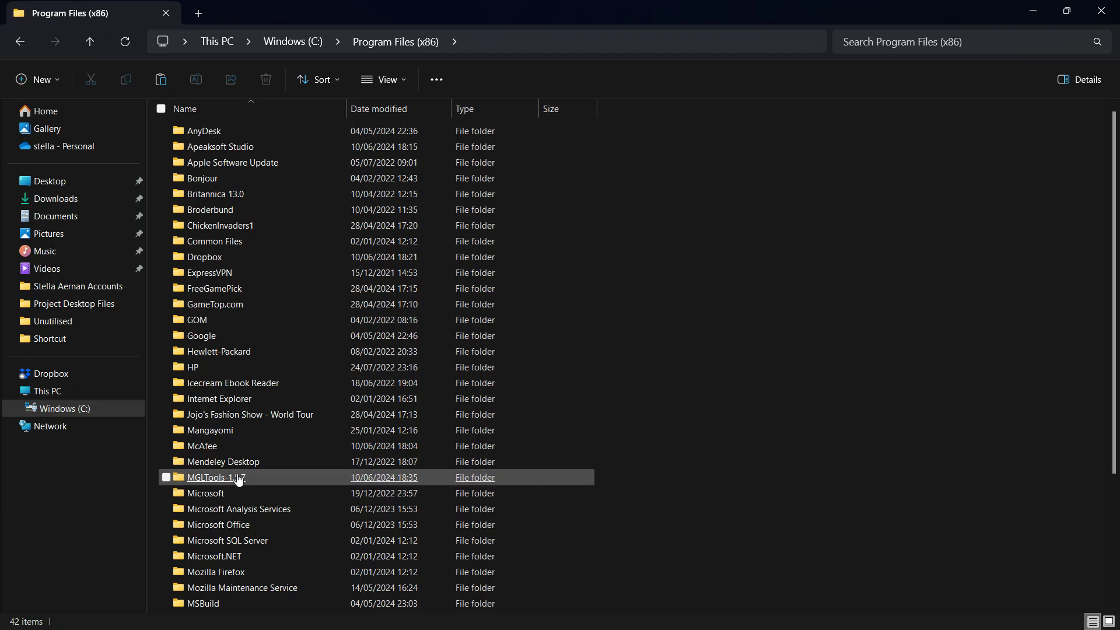
{"action": "mouse_move", "coordinate": [234, 482]}
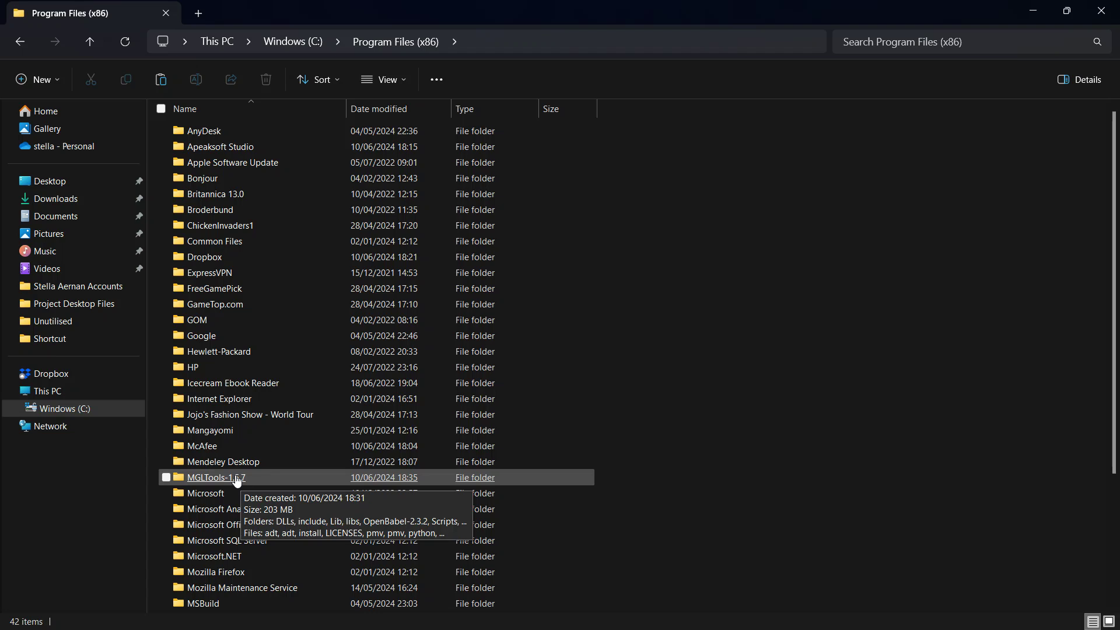
{"action": "right_click", "coordinate": [708, 366]}
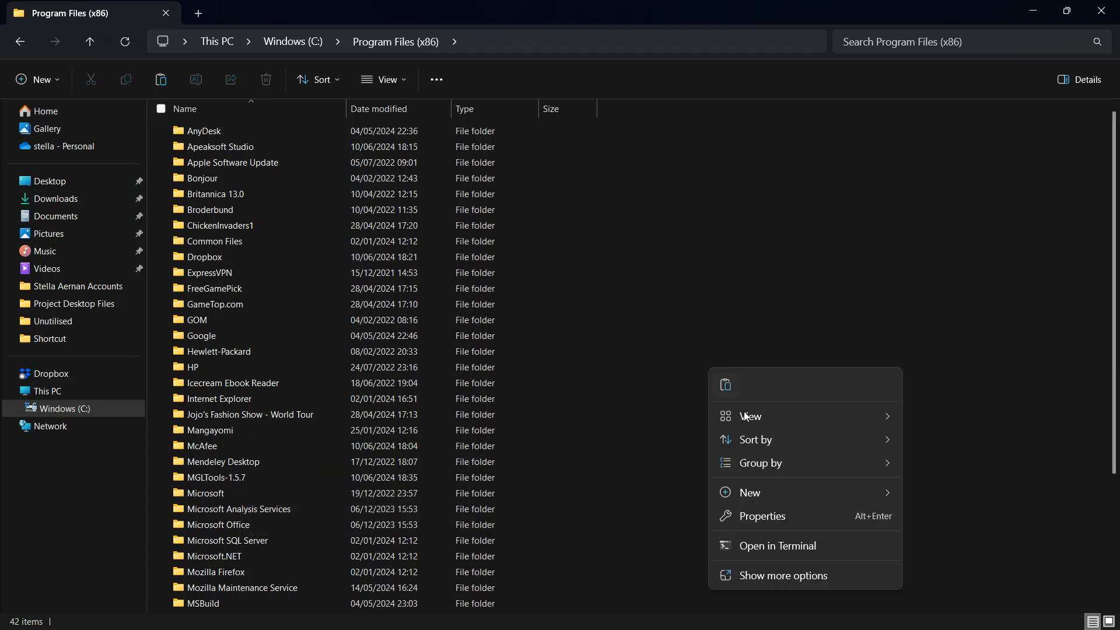
{"action": "mouse_move", "coordinate": [754, 501]}
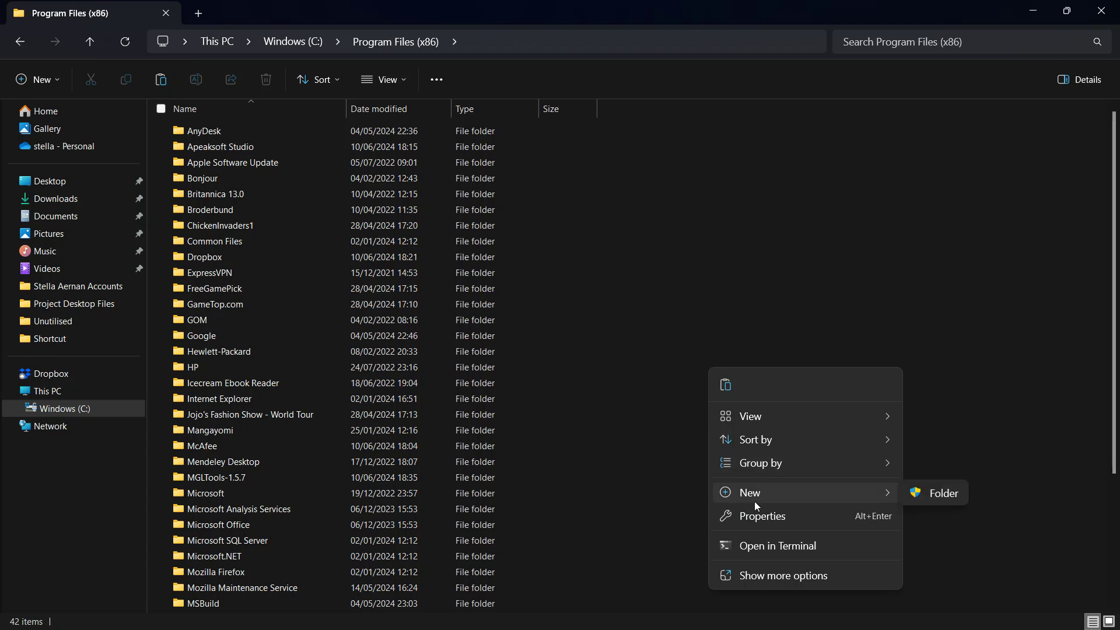
{"action": "left_click", "coordinate": [630, 407]}
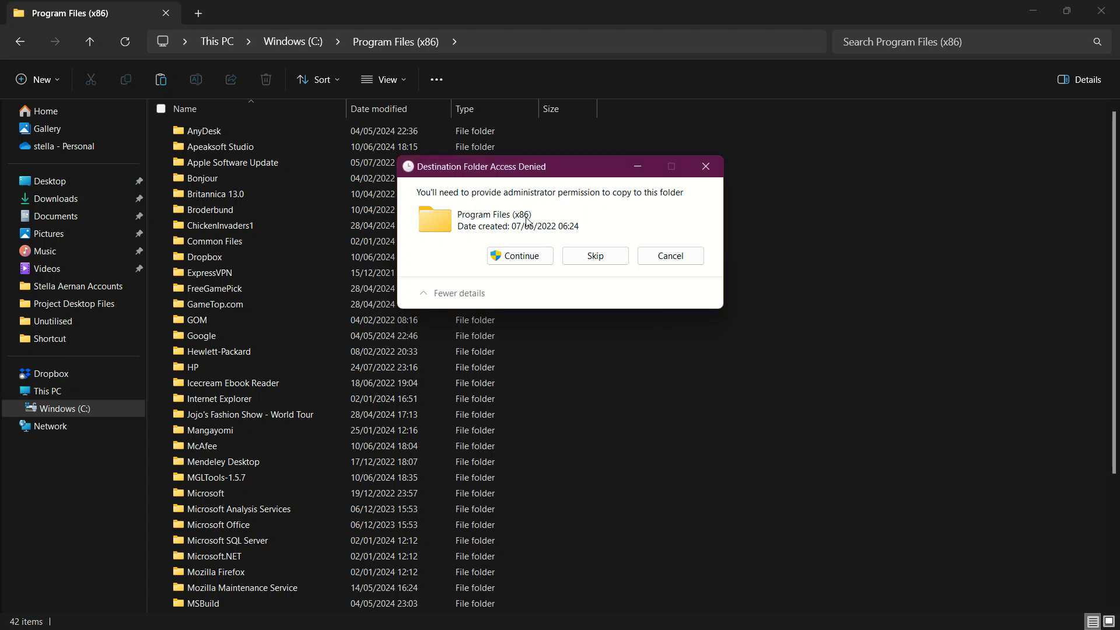
{"action": "left_click", "coordinate": [512, 256]}
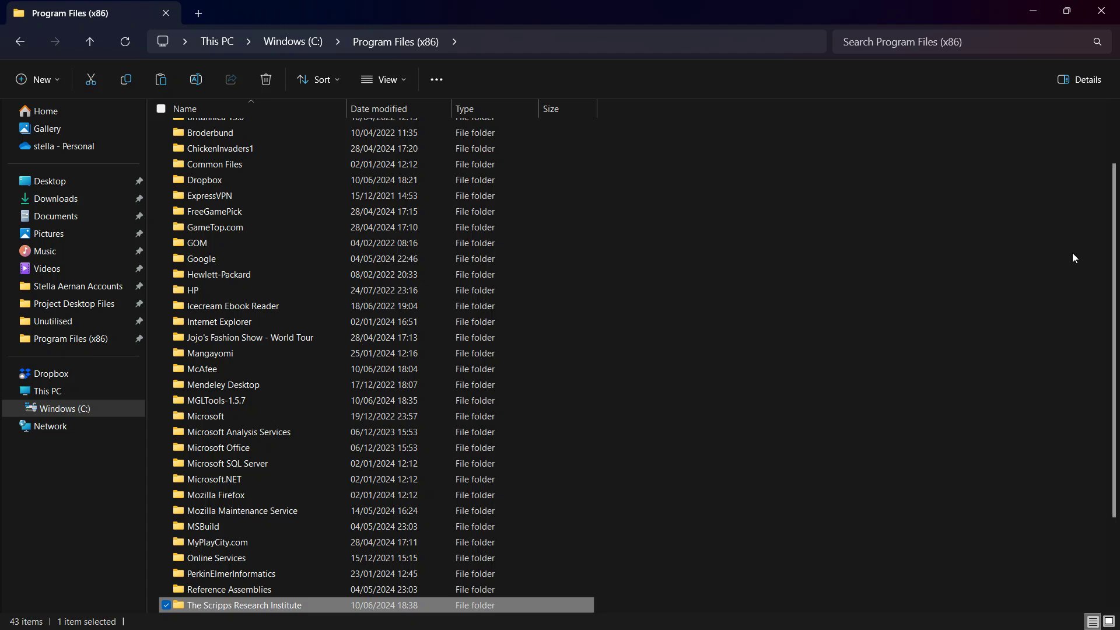
- Check the Program Files (x86) listing for The Scripps Research Institute folder and minimize the window
{"action": "left_click_drag", "start_coordinate": [1118, 232], "coordinate": [1118, 312]}
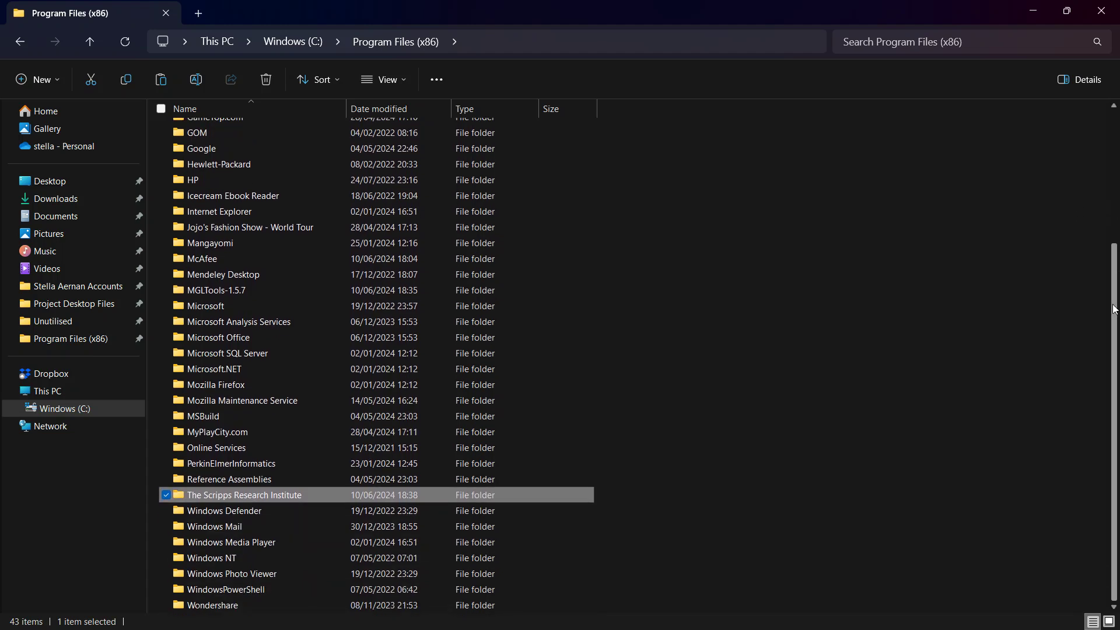
{"action": "left_click", "coordinate": [789, 329]}
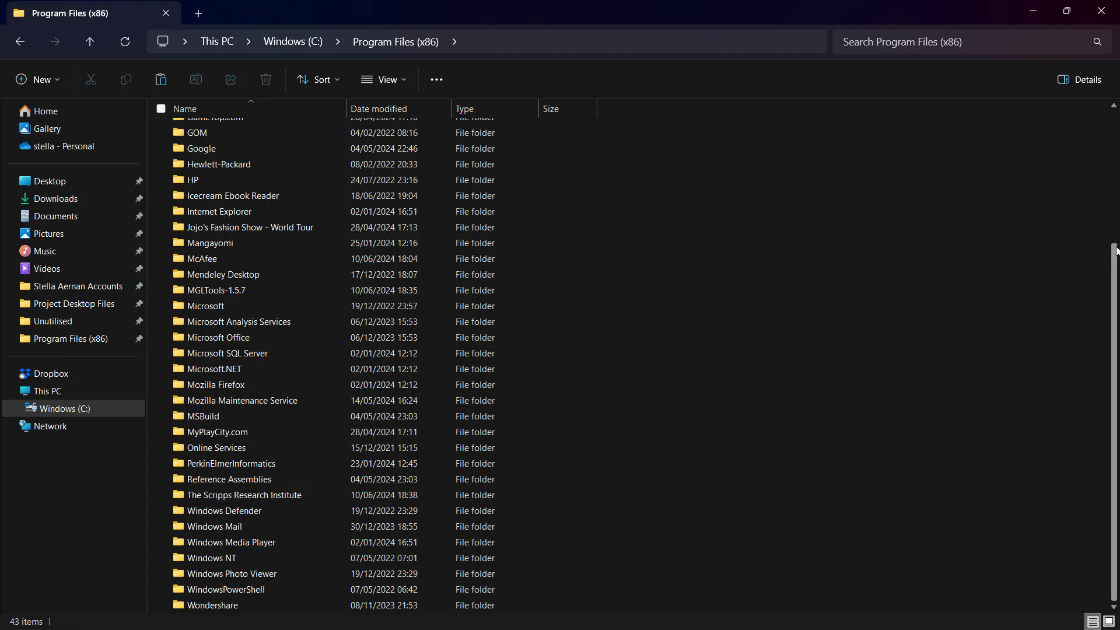
{"action": "left_click_drag", "start_coordinate": [1117, 251], "coordinate": [875, 140]}
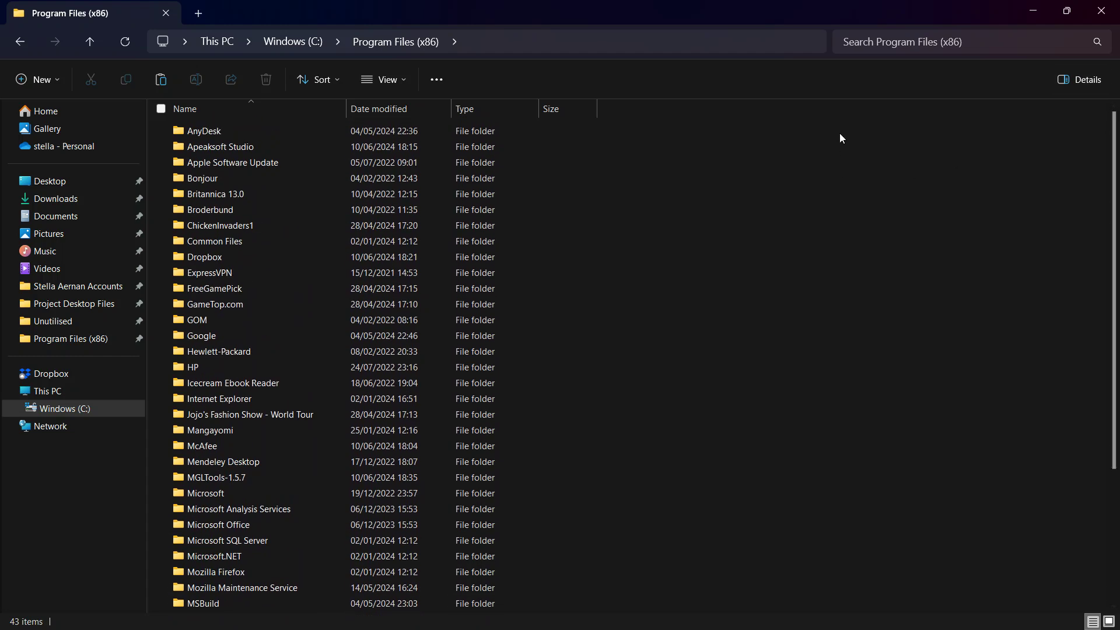
{"action": "left_click", "coordinate": [1029, 8]}
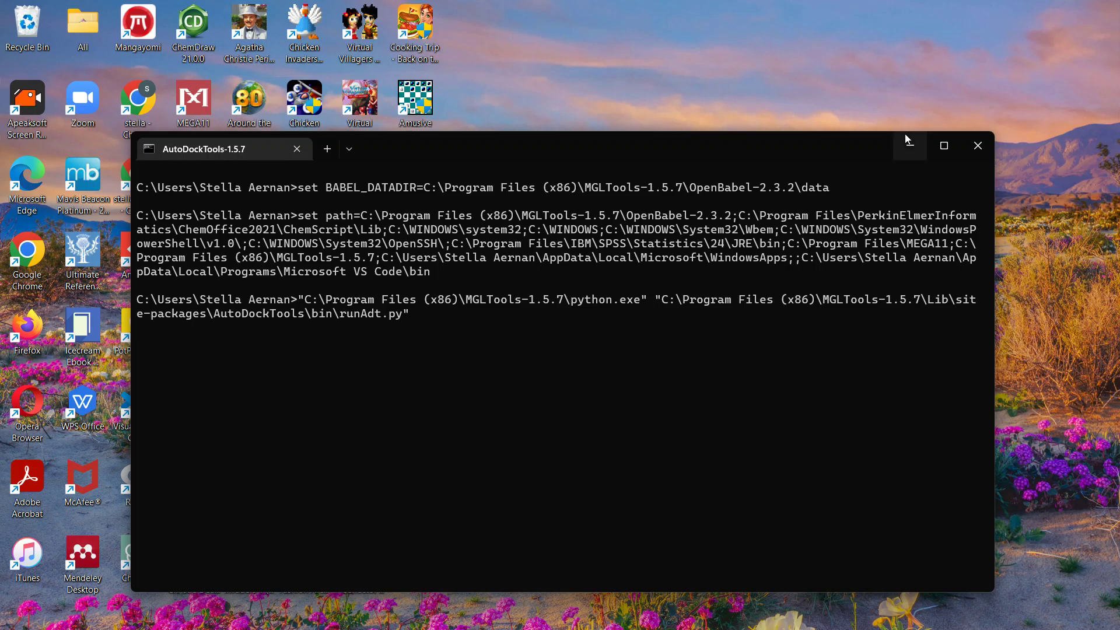
{"action": "left_click_drag", "start_coordinate": [777, 151], "coordinate": [705, 103]}
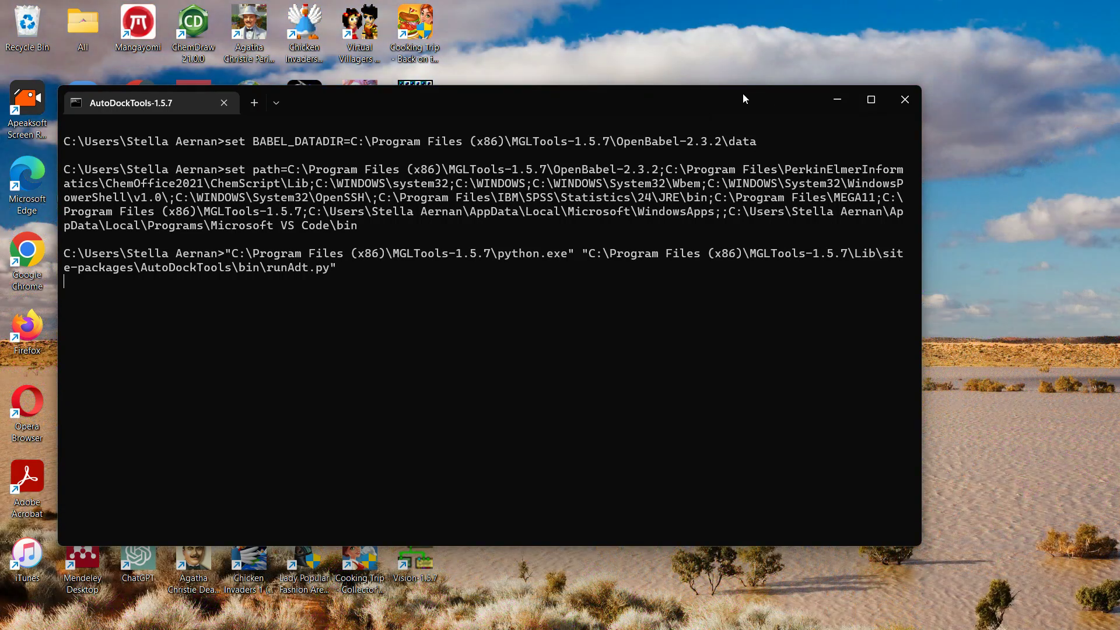
{"action": "left_click_drag", "start_coordinate": [701, 100], "coordinate": [784, 113]}
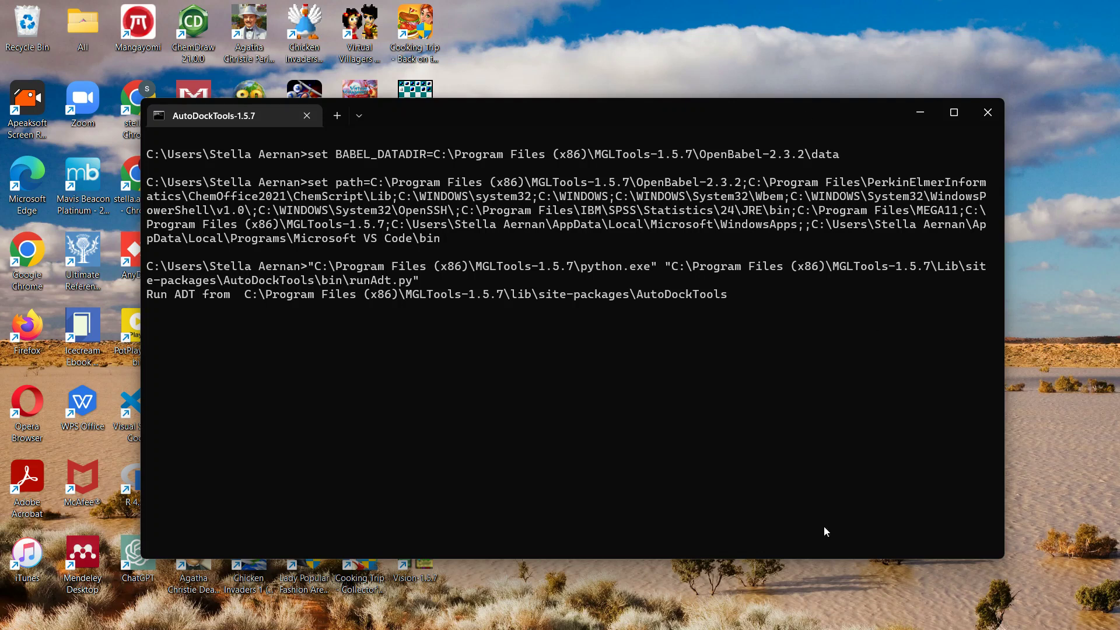
{"action": "mouse_move", "coordinate": [824, 621]}
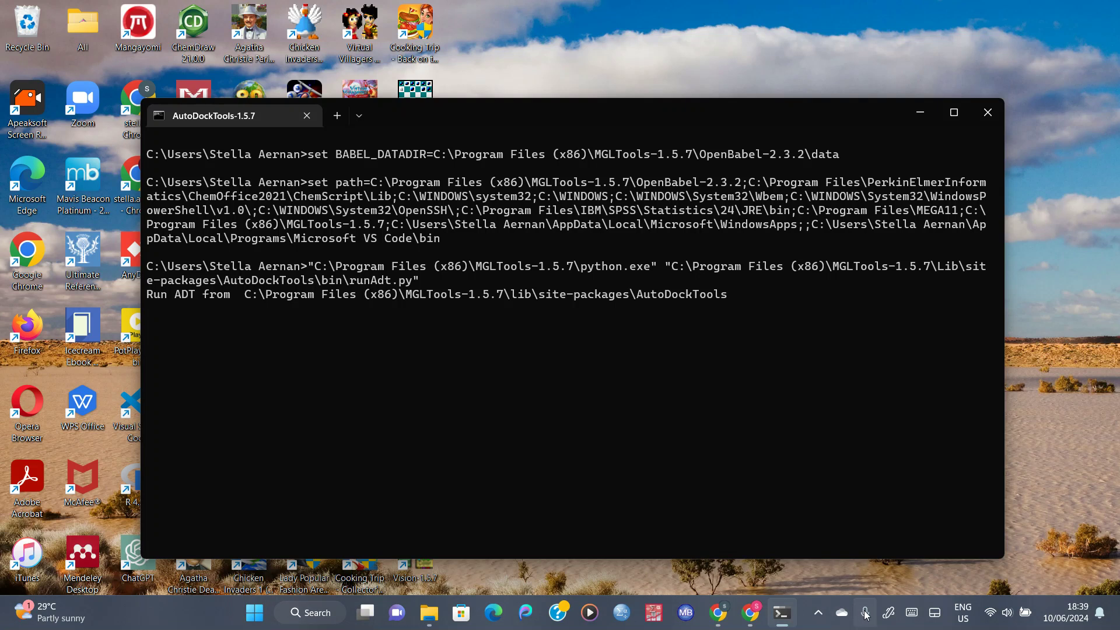
{"action": "mouse_move", "coordinate": [695, 116]}
{"action": "left_mouse_down"}
{"action": "mouse_move", "coordinate": [513, 222]}
{"action": "mouse_move", "coordinate": [556, 121]}
{"action": "mouse_move", "coordinate": [683, 103]}
{"action": "left_mouse_up"}
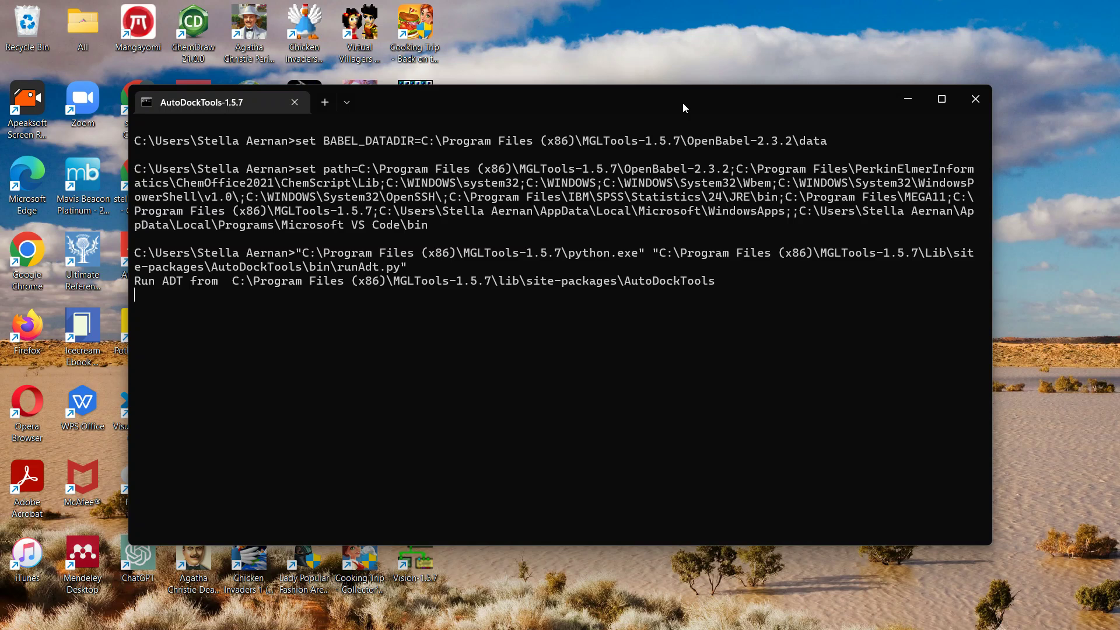
{"action": "left_click_drag", "start_coordinate": [685, 93], "coordinate": [654, 123]}
{"action": "mouse_move", "coordinate": [784, 627]}
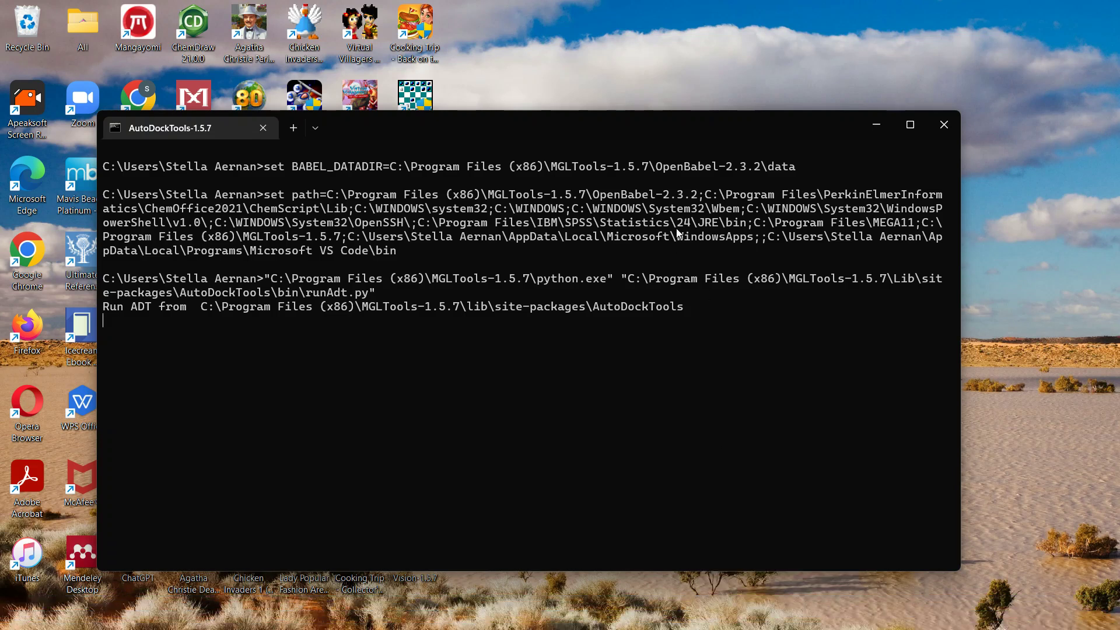
{"action": "mouse_move", "coordinate": [624, 131]}
{"action": "left_mouse_down"}
{"action": "mouse_move", "coordinate": [599, 295]}
{"action": "mouse_move", "coordinate": [634, 116]}
{"action": "left_mouse_up"}
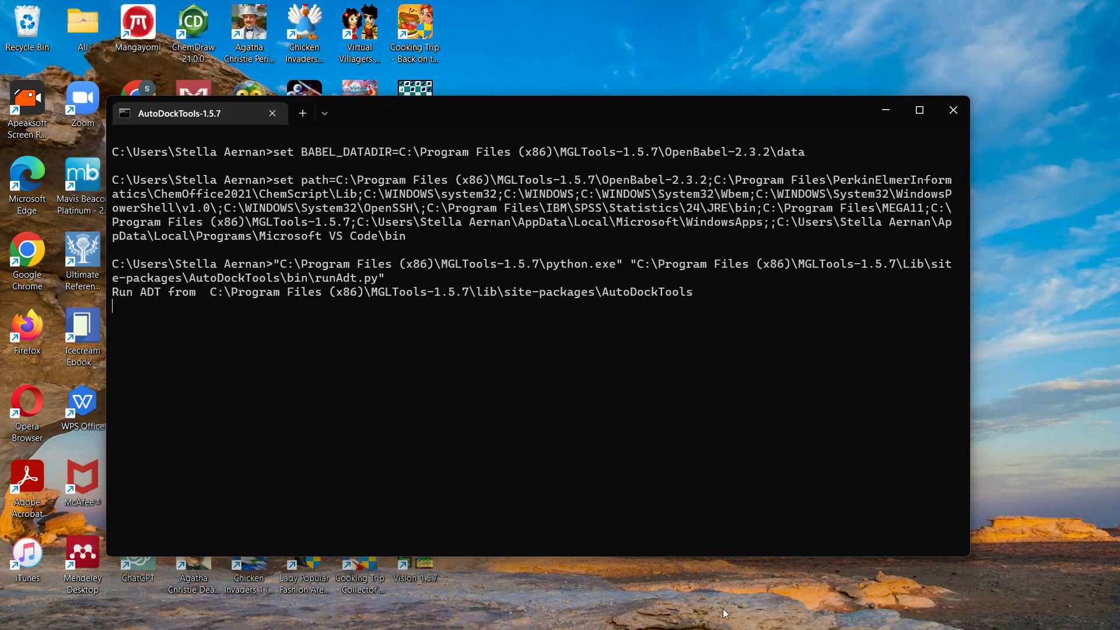
{"action": "mouse_move", "coordinate": [724, 623]}
{"action": "left_click_drag", "start_coordinate": [810, 111], "coordinate": [838, 112]}
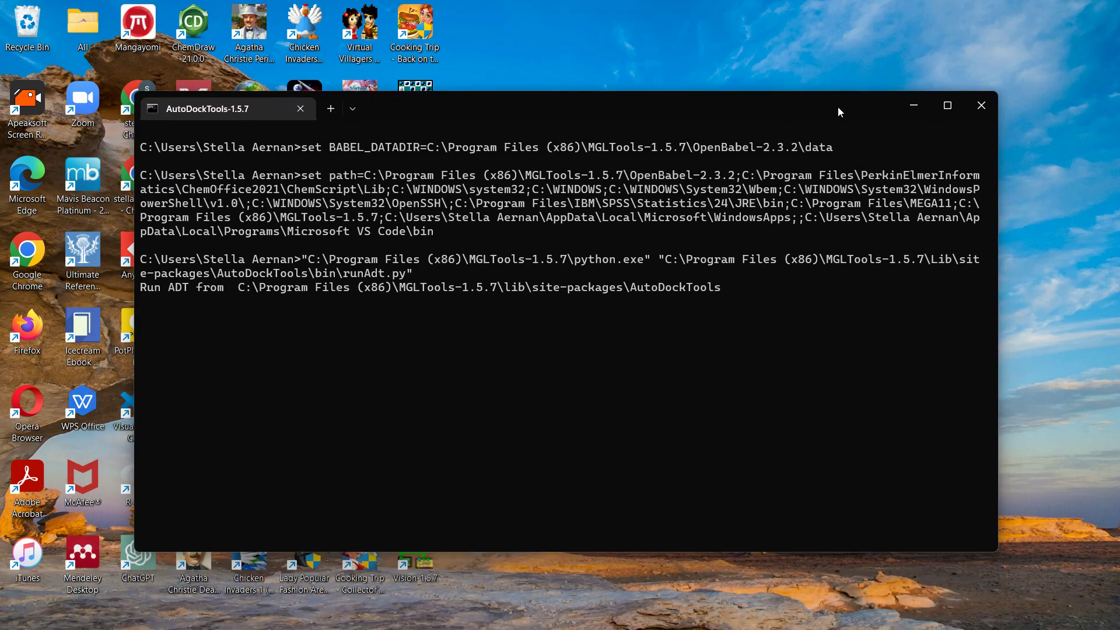
{"action": "left_click", "coordinate": [917, 103]}
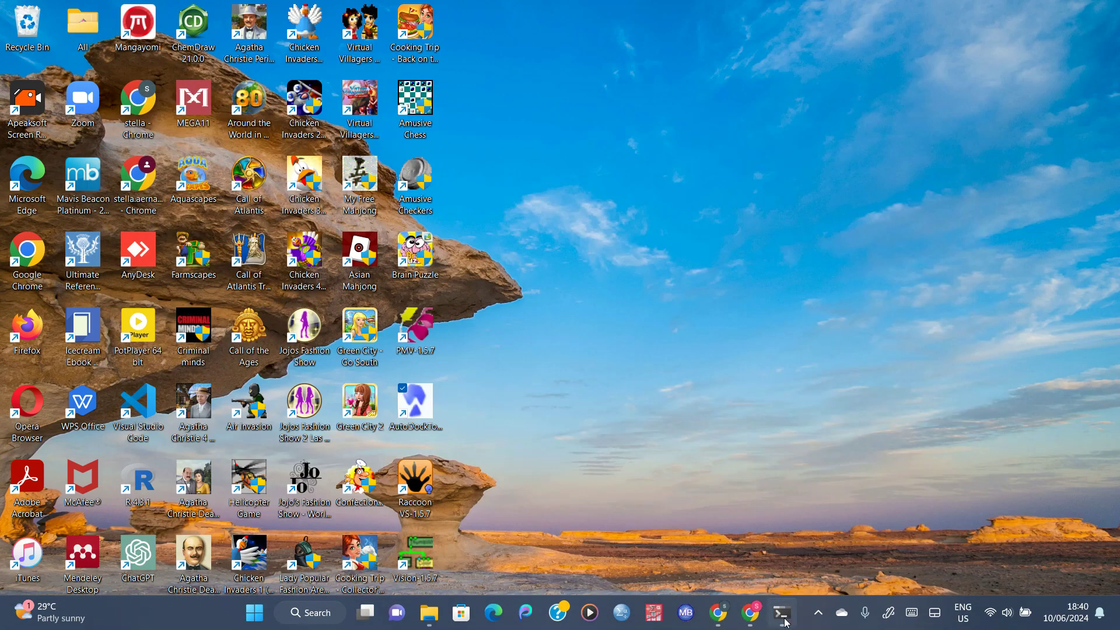
{"action": "left_click", "coordinate": [785, 532]}
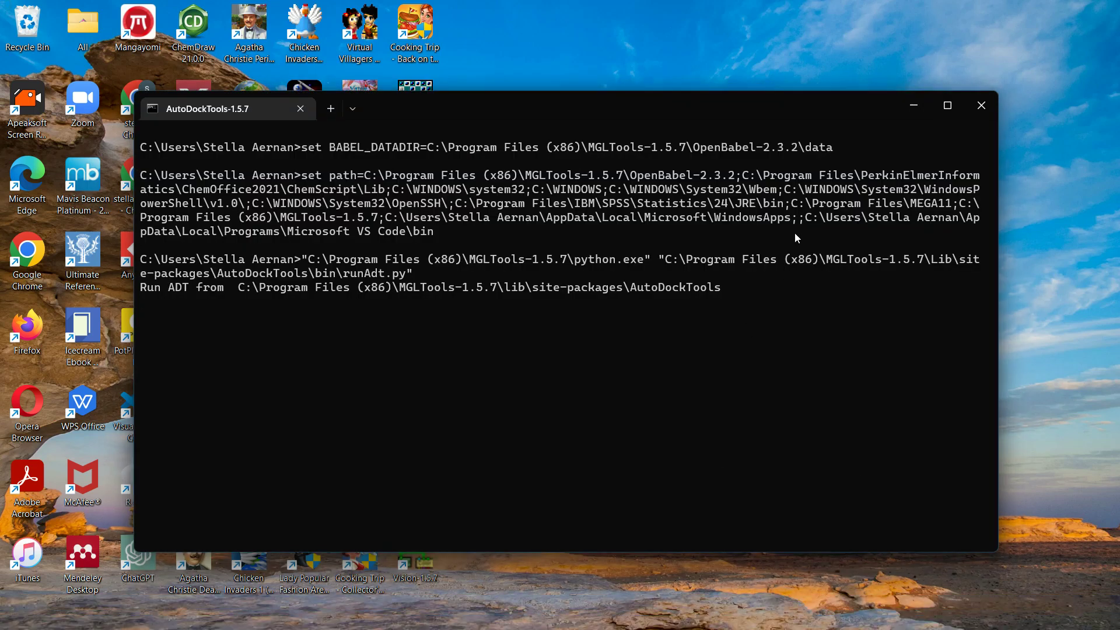
{"action": "mouse_move", "coordinate": [765, 118]}
{"action": "left_mouse_down"}
{"action": "mouse_move", "coordinate": [755, 274]}
{"action": "mouse_move", "coordinate": [782, 110]}
{"action": "left_mouse_up"}
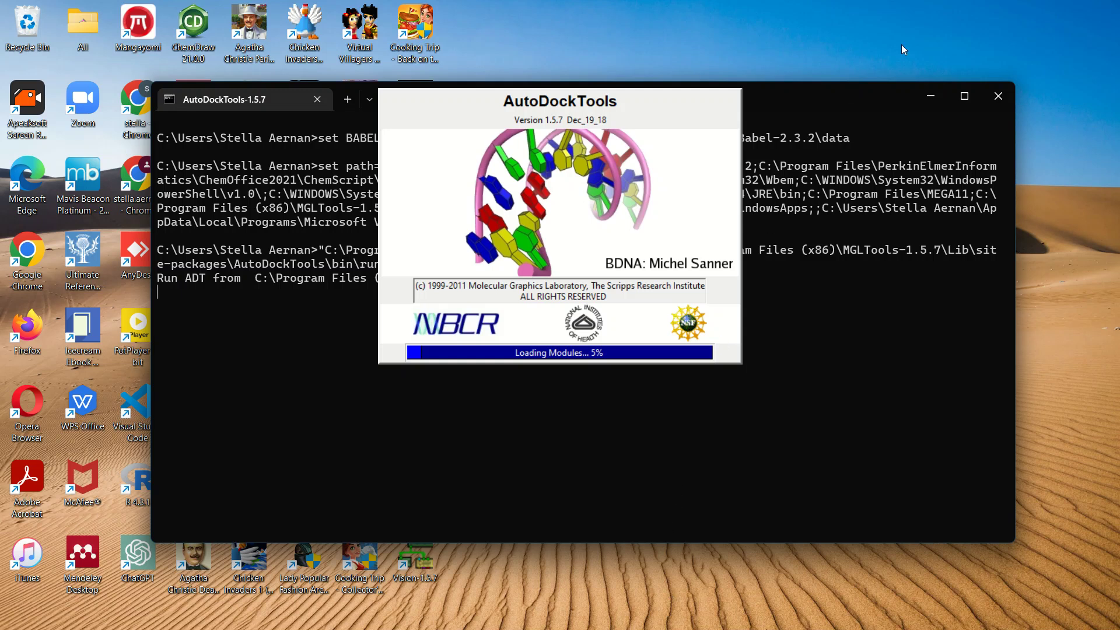
{"action": "mouse_move", "coordinate": [965, 98]}
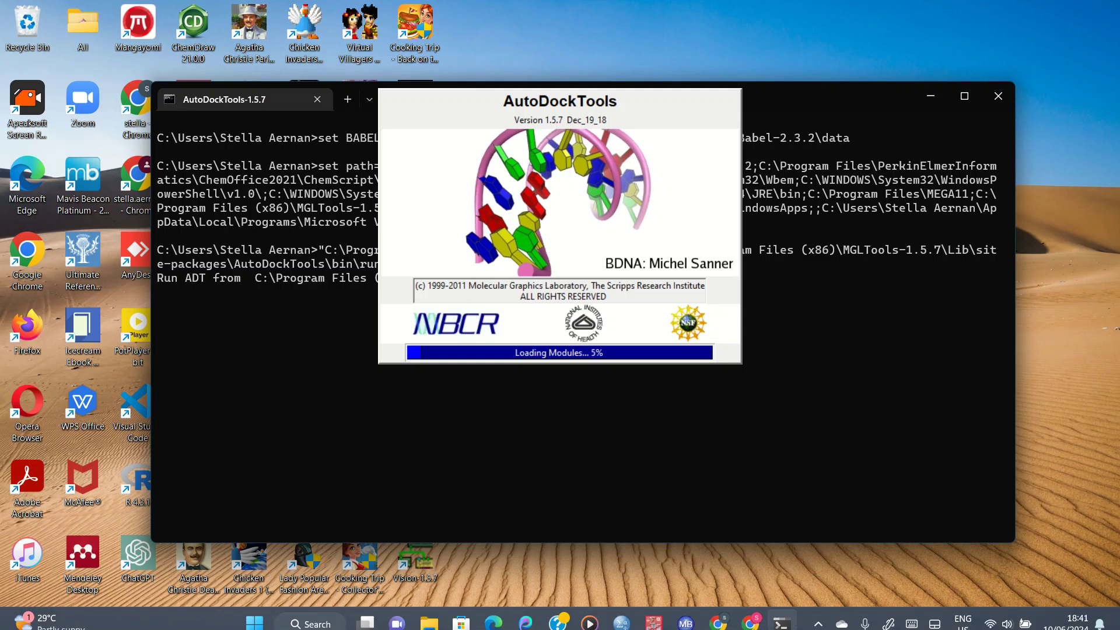
{"action": "mouse_move", "coordinate": [744, 611]}
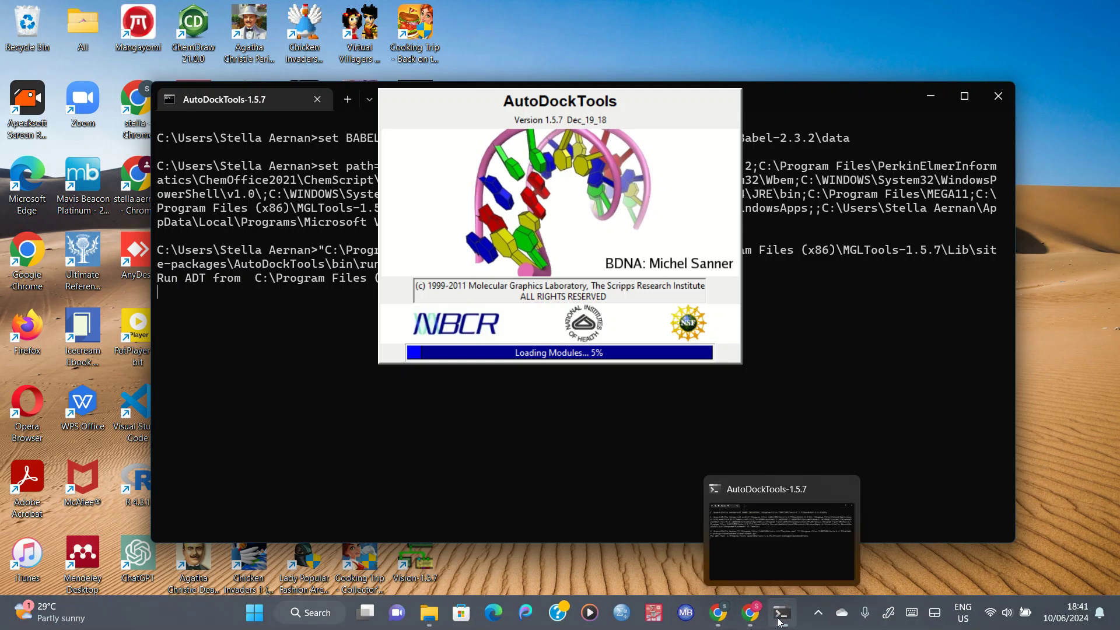
{"action": "mouse_move", "coordinate": [782, 612]}
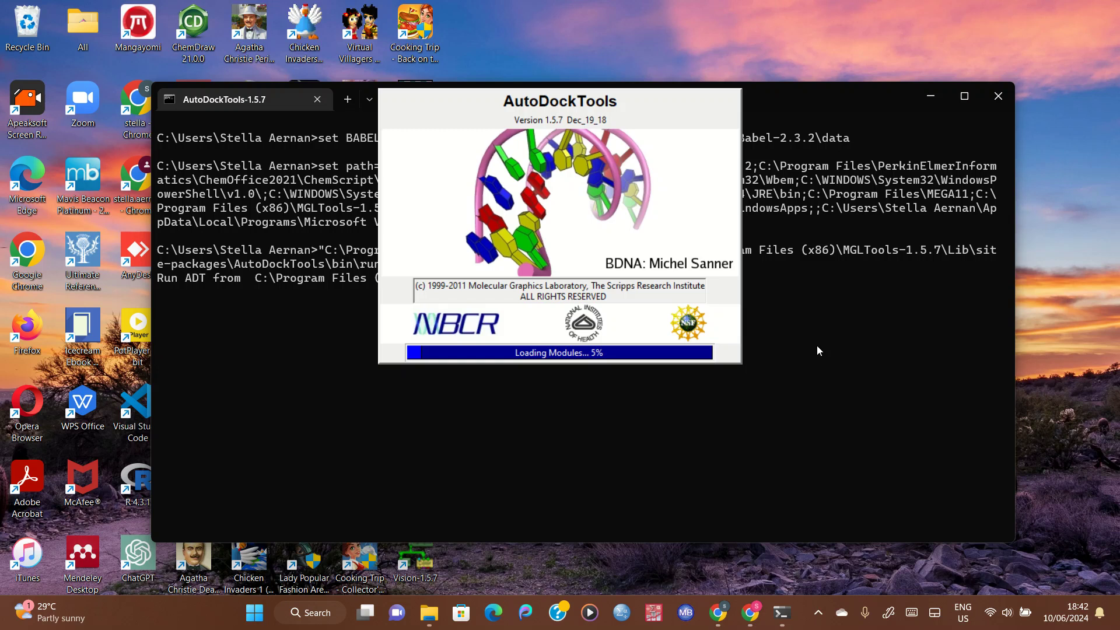
{"action": "key", "text": "super+shift+s"}
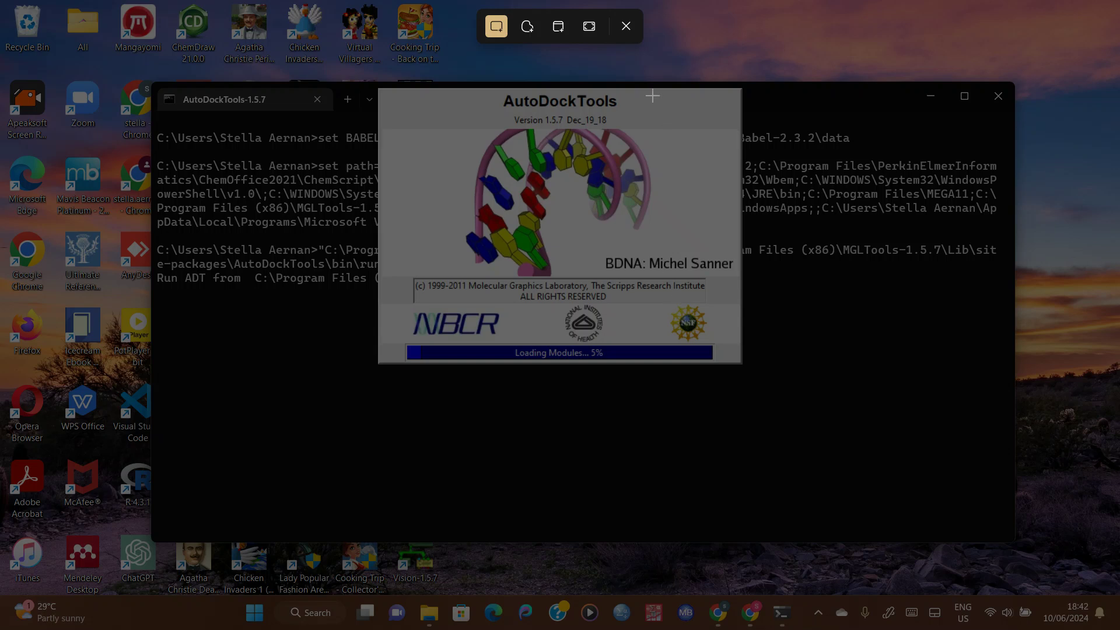
{"action": "left_click", "coordinate": [626, 26]}
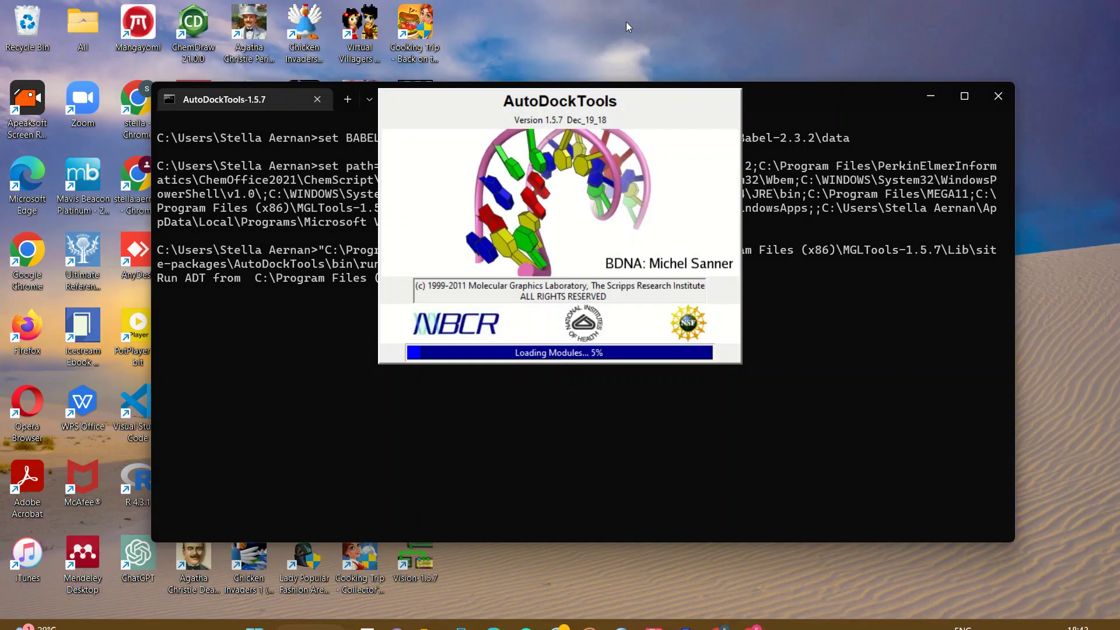